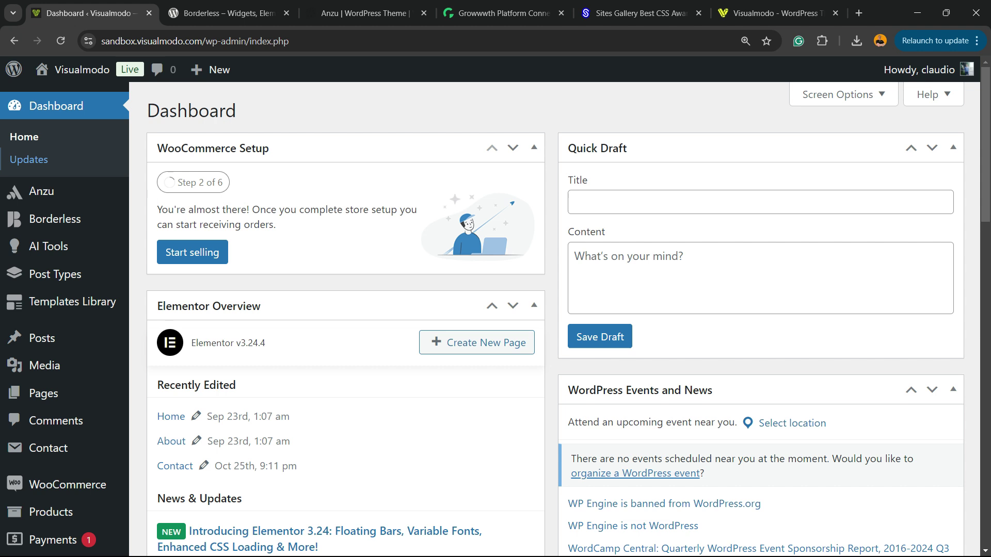
- Open the page for adding new plugins and search the plugin directory for "Breeze"
mouse_move(41, 192)
scroll(41, 192, down, 5)
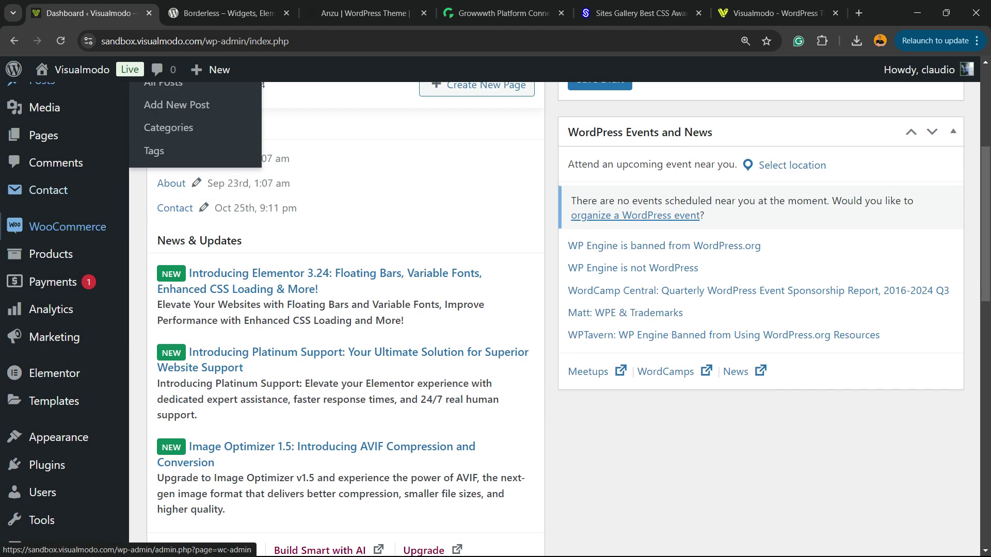
mouse_move(46, 465)
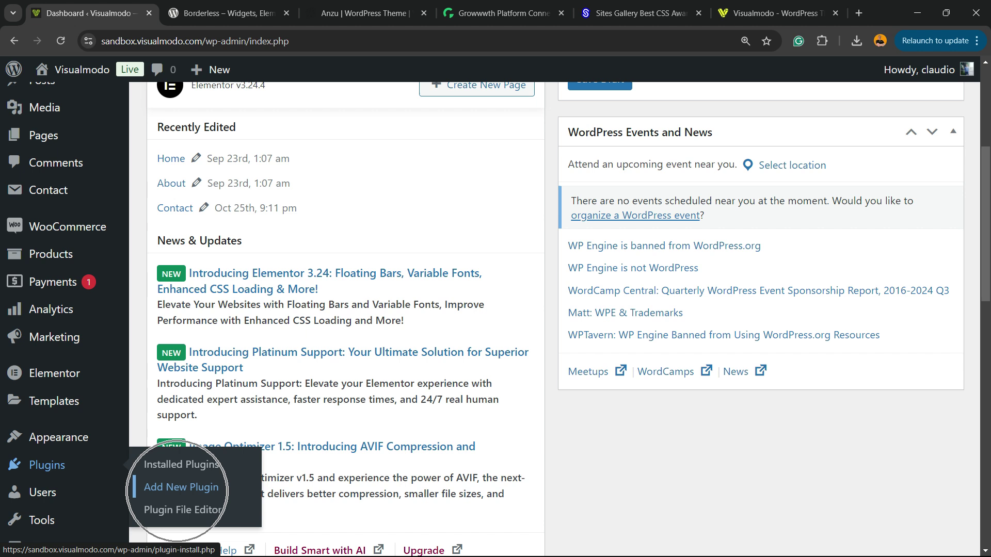
click(181, 487)
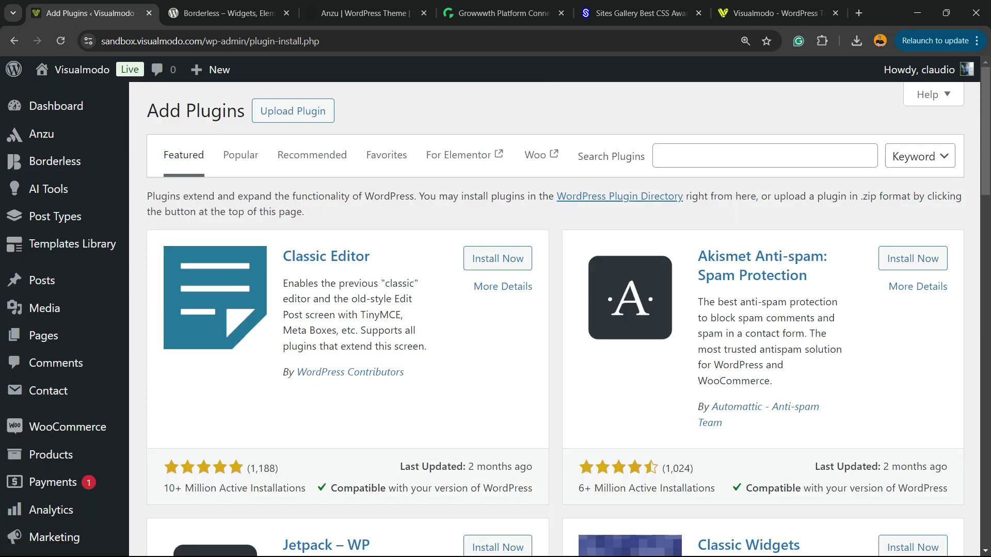
drag(577, 156, 645, 157)
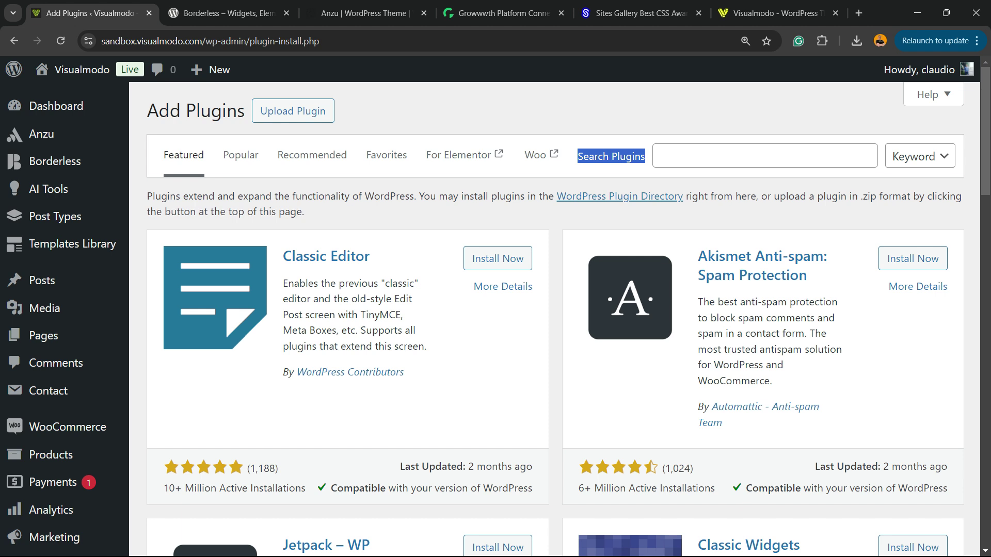
click(764, 156)
text(Breeze)
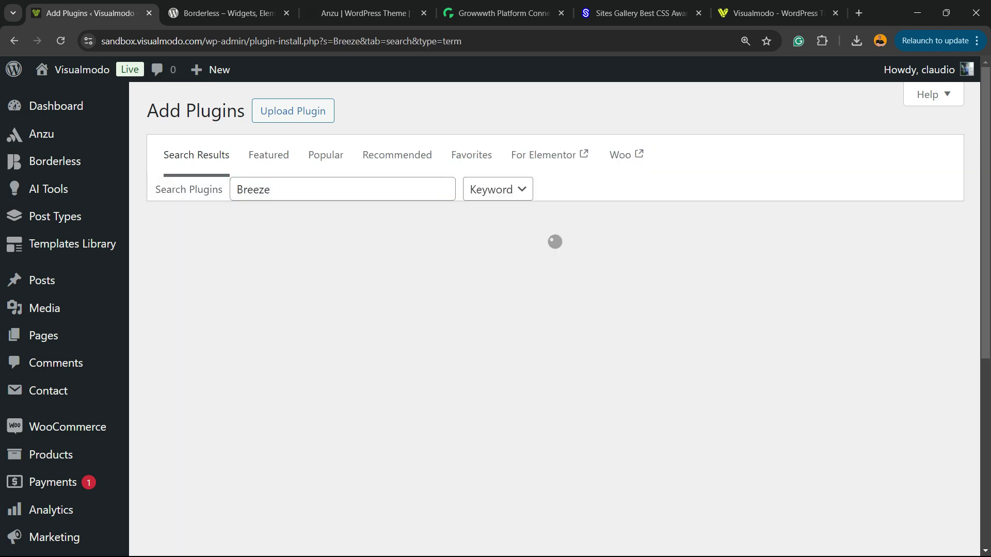
- Install and activate the Breeze – WordPress Cache Plugin by Cloudways
double_click(268, 189)
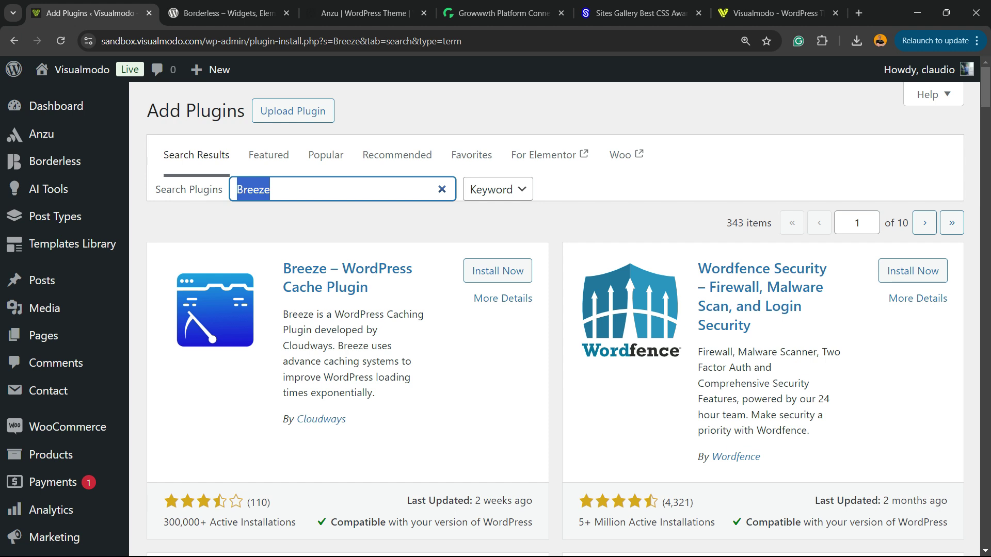
drag(368, 287, 282, 266)
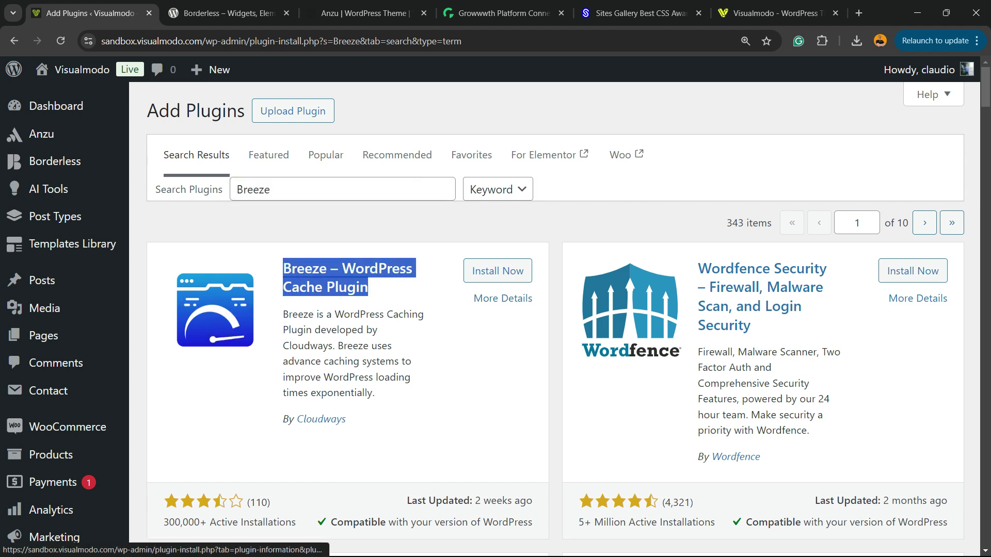
drag(346, 419, 282, 419)
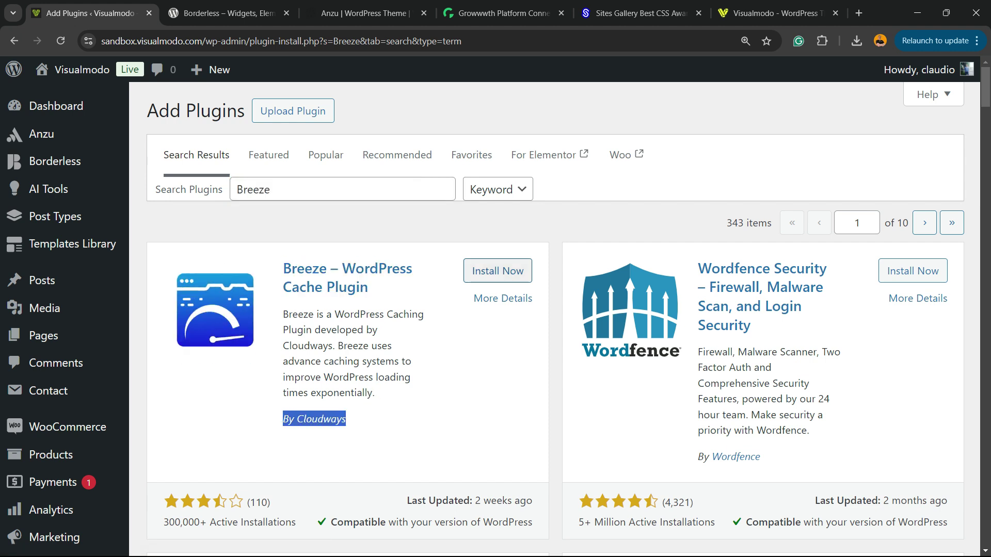
click(497, 270)
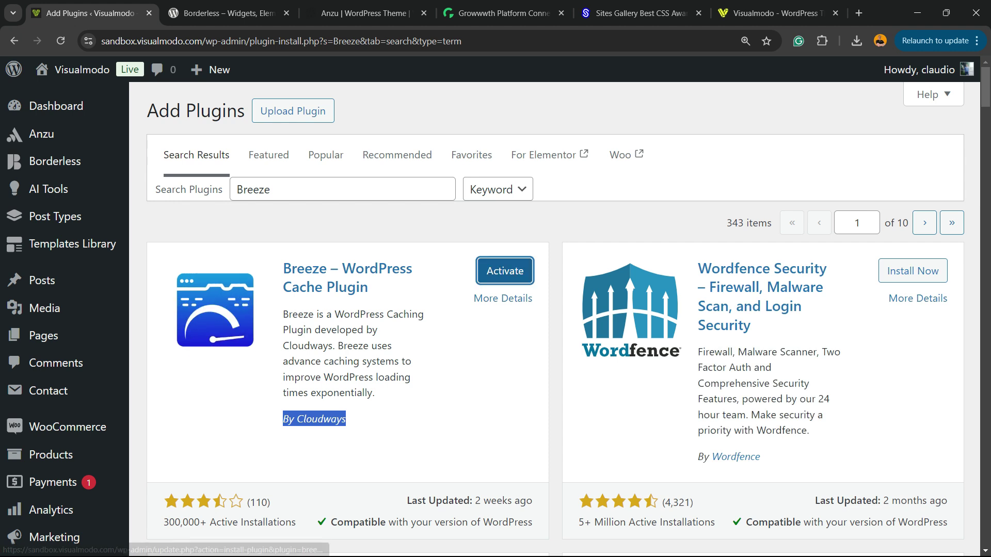
click(504, 270)
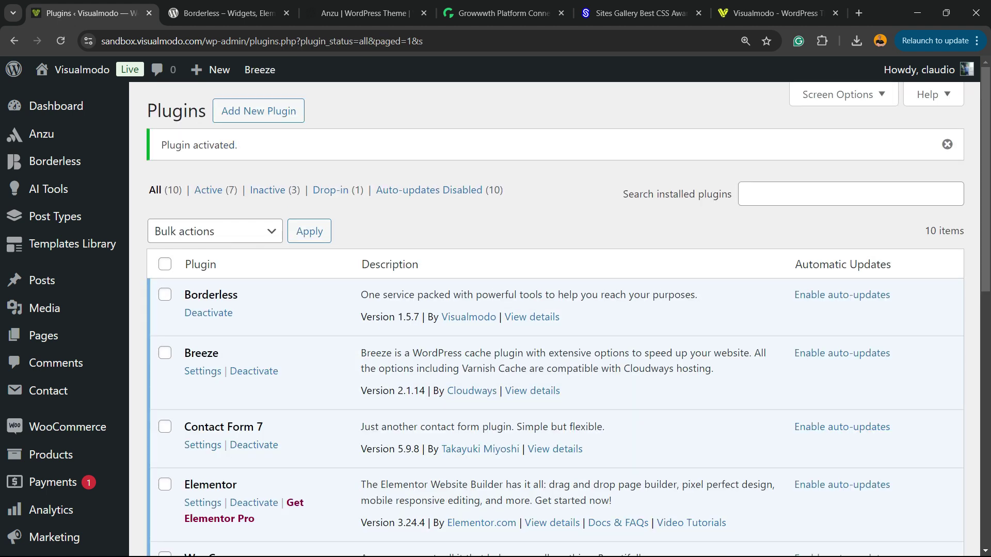
- Open the Breeze plugin's settings and show its Basic Options
scroll(166, 253, down, 6)
scroll(166, 253, down, 1)
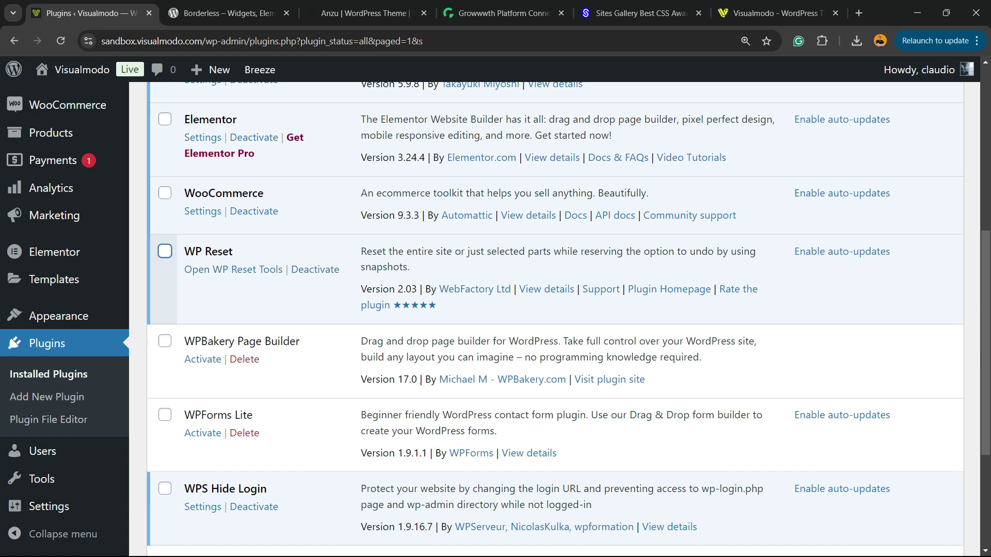
scroll(166, 252, down, 3)
scroll(51, 278, up, 10)
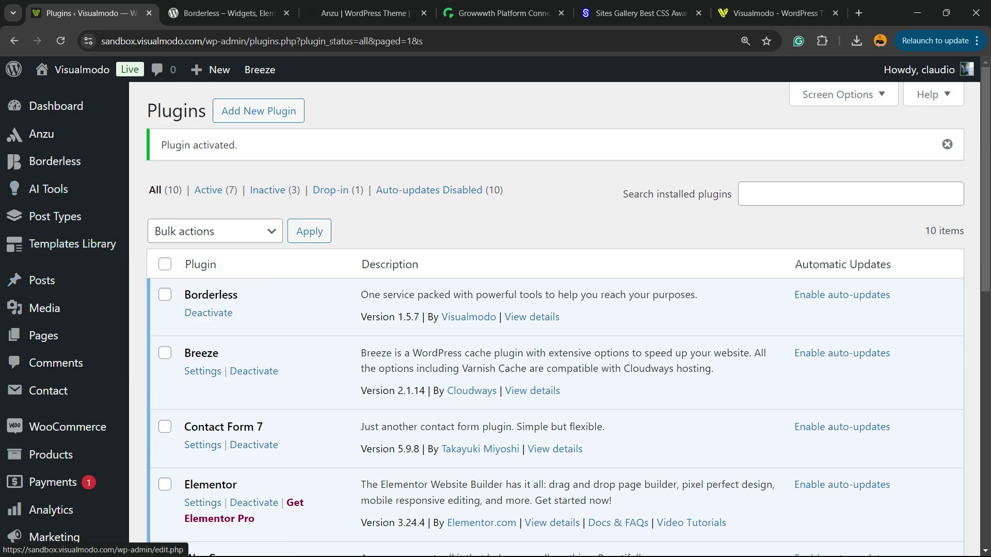
scroll(52, 310, down, 6)
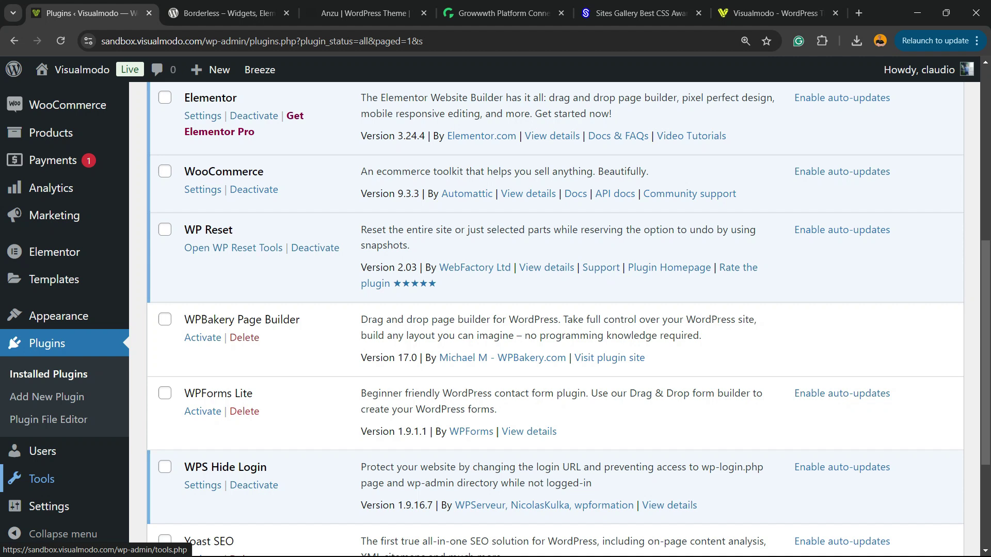
mouse_move(48, 506)
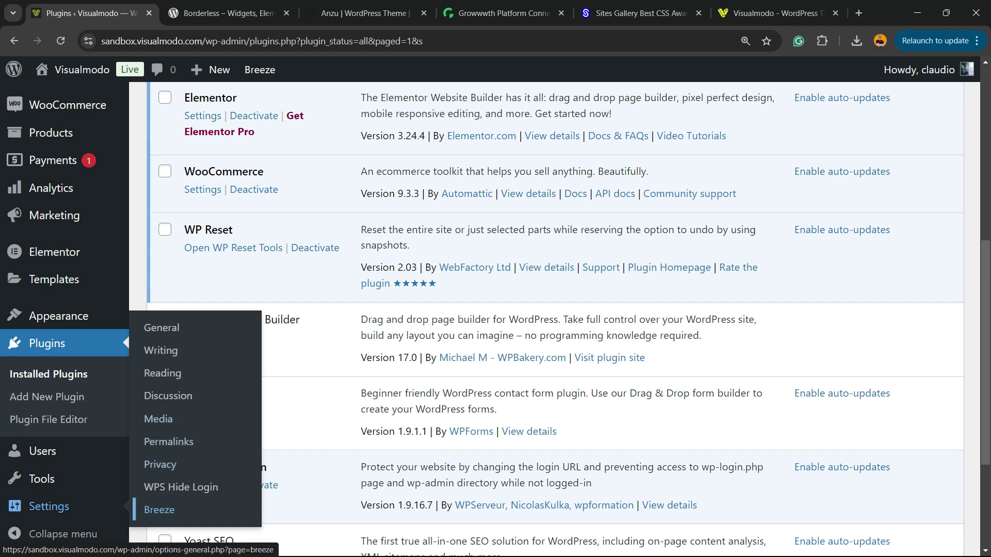
click(159, 510)
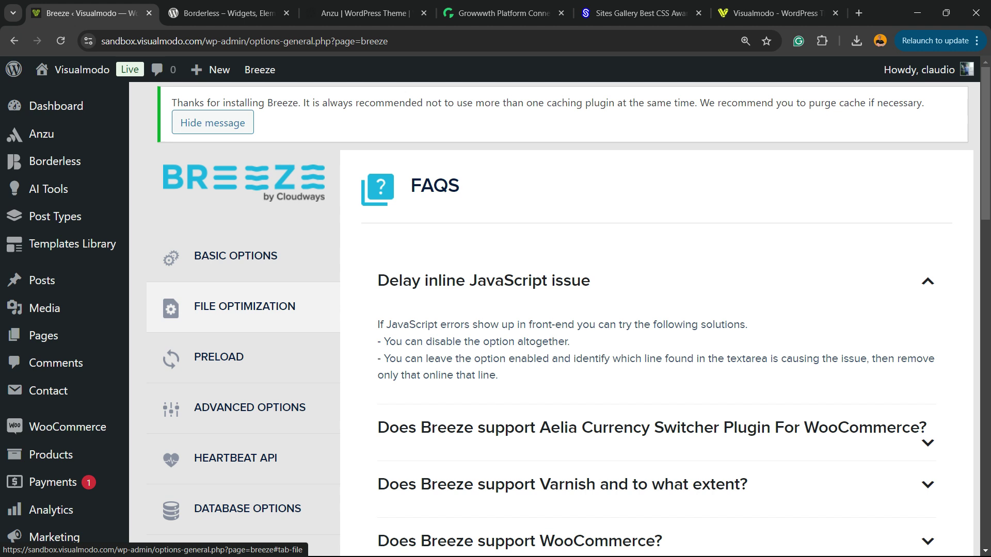
click(243, 307)
click(243, 257)
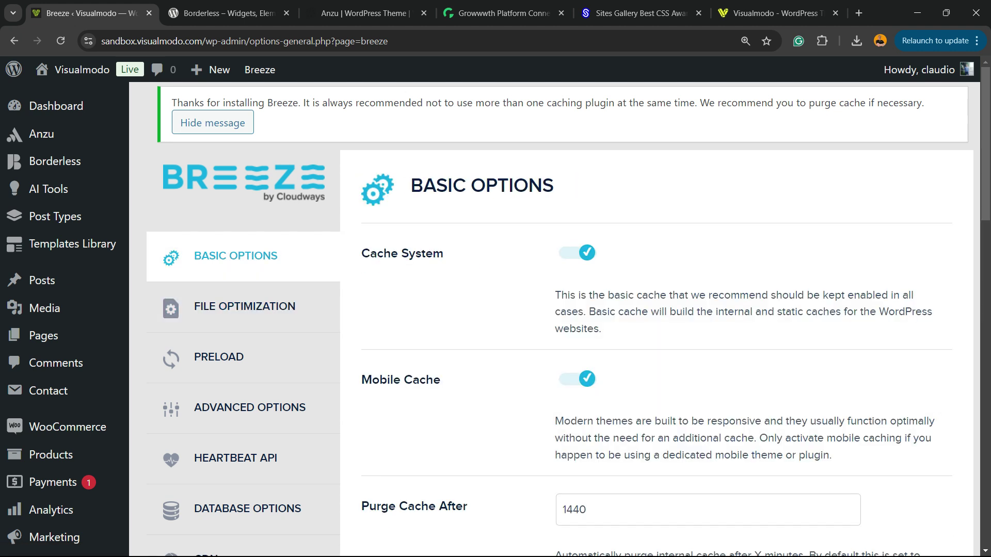
- Review Breeze's Cache System, Mobile Cache, Purge Cache After, Gzip Compression and Browser Cache options
triple_click(380, 254)
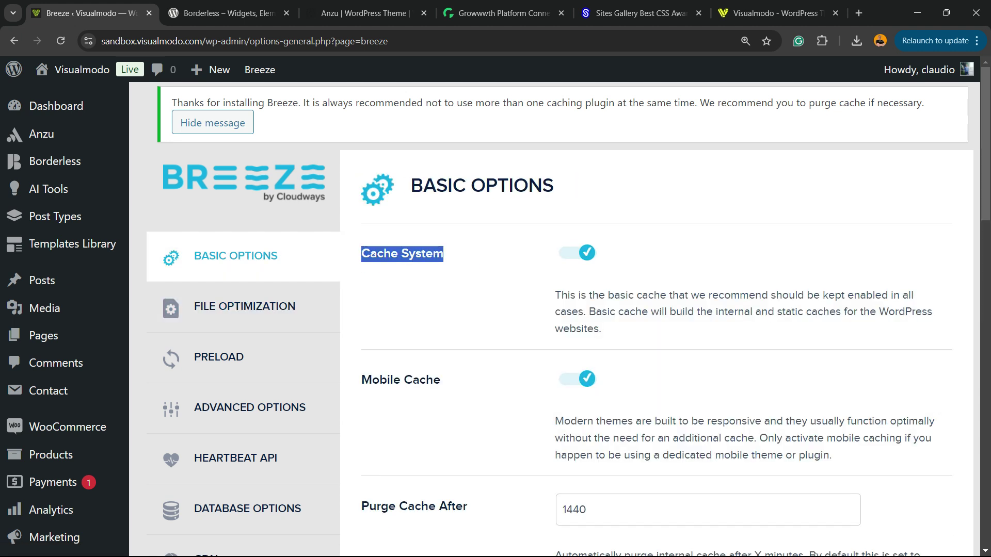
double_click(422, 380)
scroll(560, 320, down, 3)
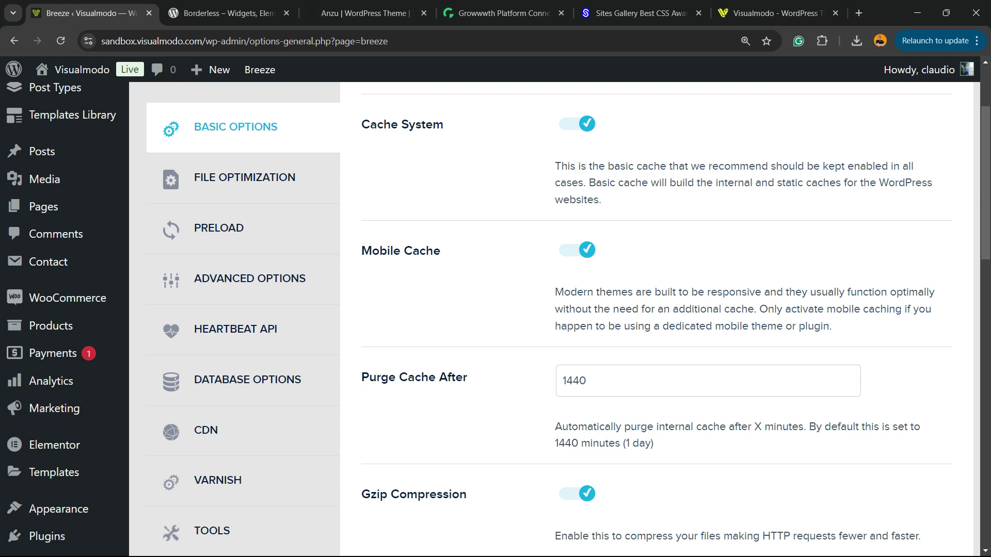
double_click(380, 378)
shift+click(466, 377)
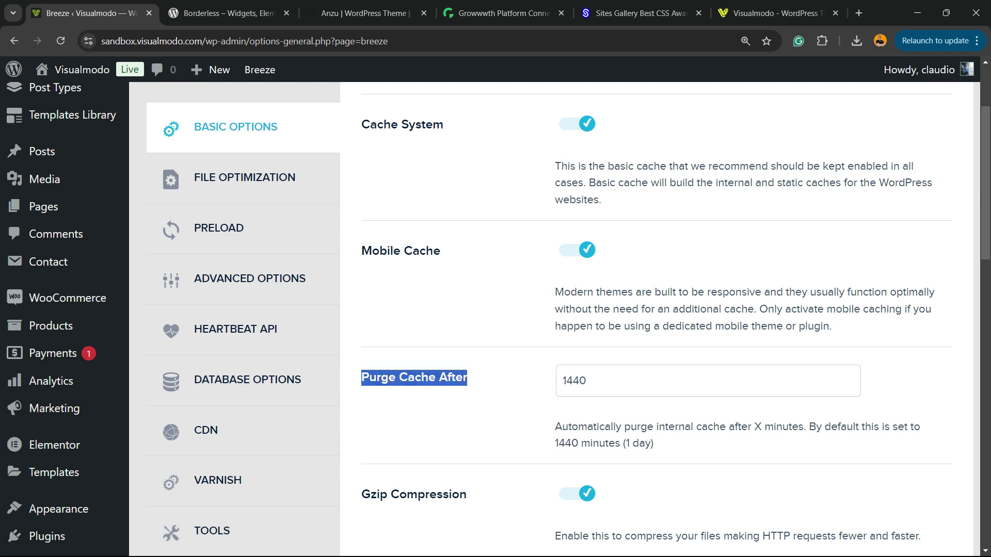
click(586, 381)
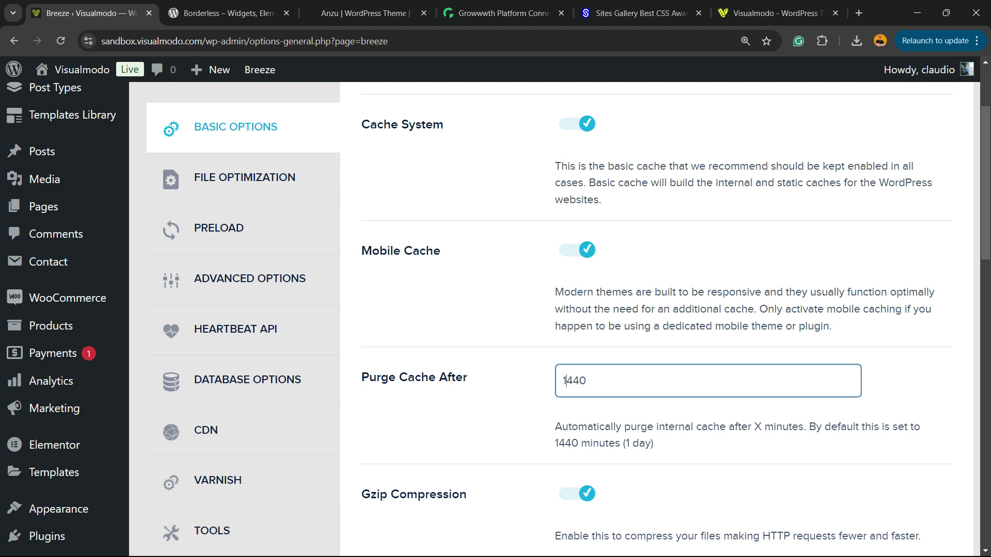
scroll(560, 320, down, 4)
scroll(560, 320, up, 2)
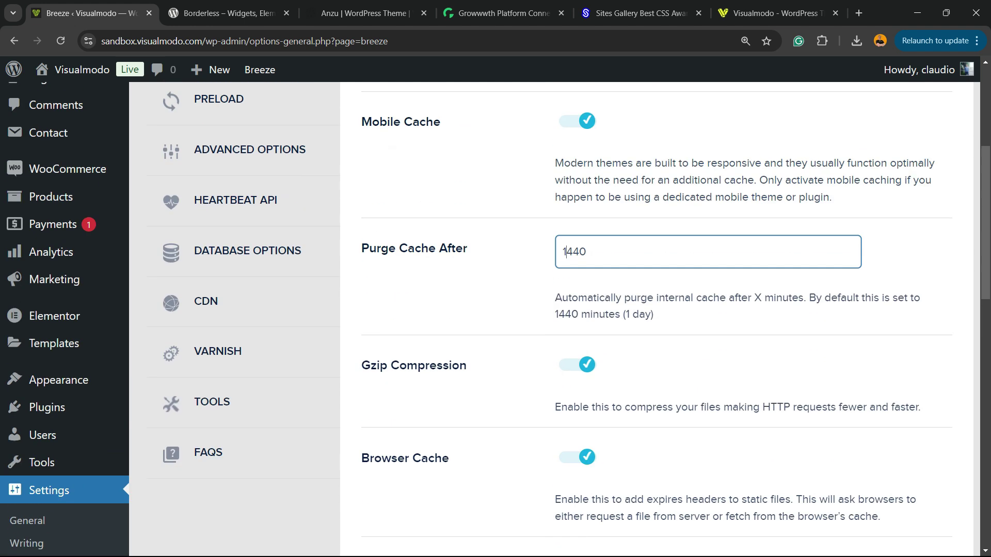
key(ctrl+a)
drag(467, 365, 362, 366)
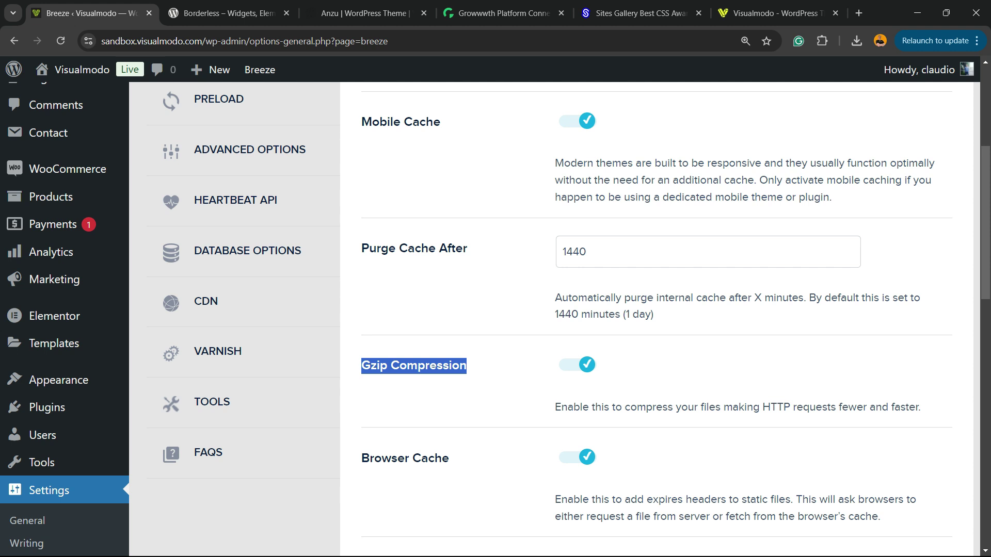
scroll(656, 310, down, 3)
drag(449, 330, 361, 330)
scroll(655, 310, down, 3)
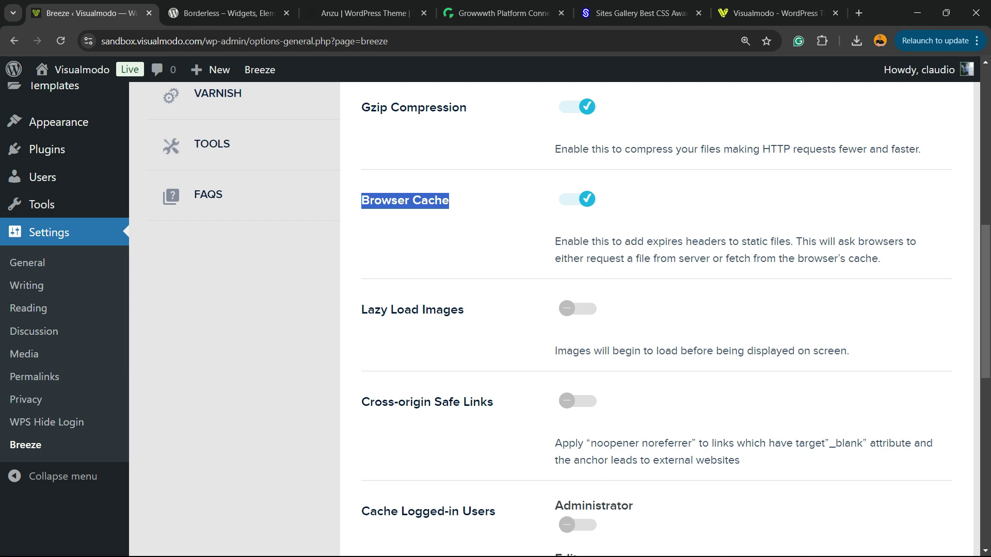
scroll(655, 309, up, 10)
scroll(560, 310, down, 10)
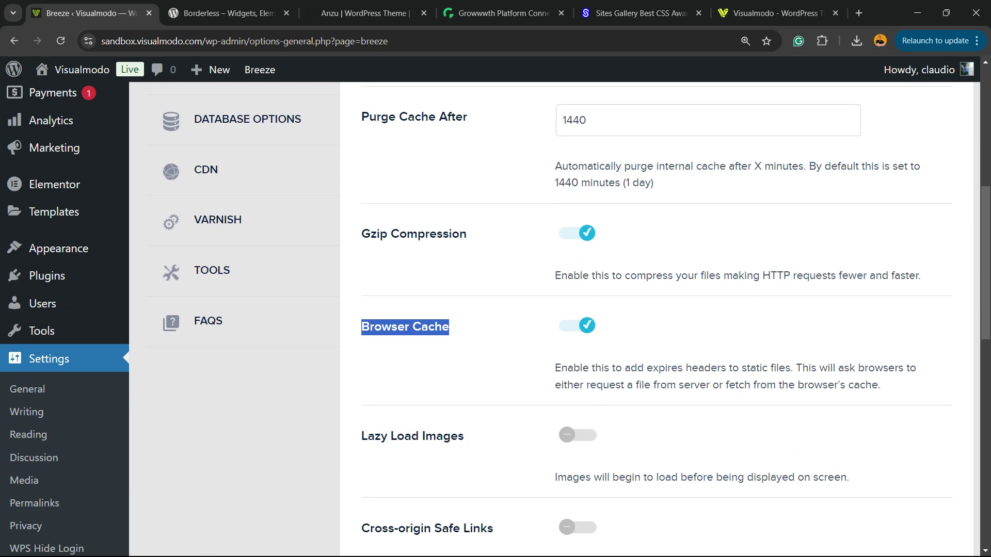
- Enable Lazy Load Images together with iFrame lazy load, video lazy load and native browser lazy load
click(568, 309)
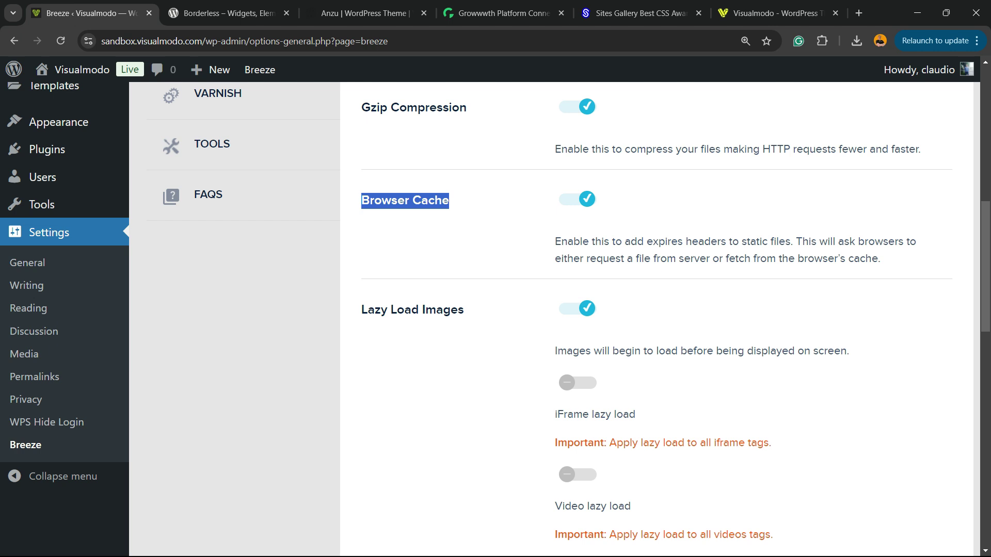
click(577, 383)
scroll(577, 382, down, 3)
click(577, 345)
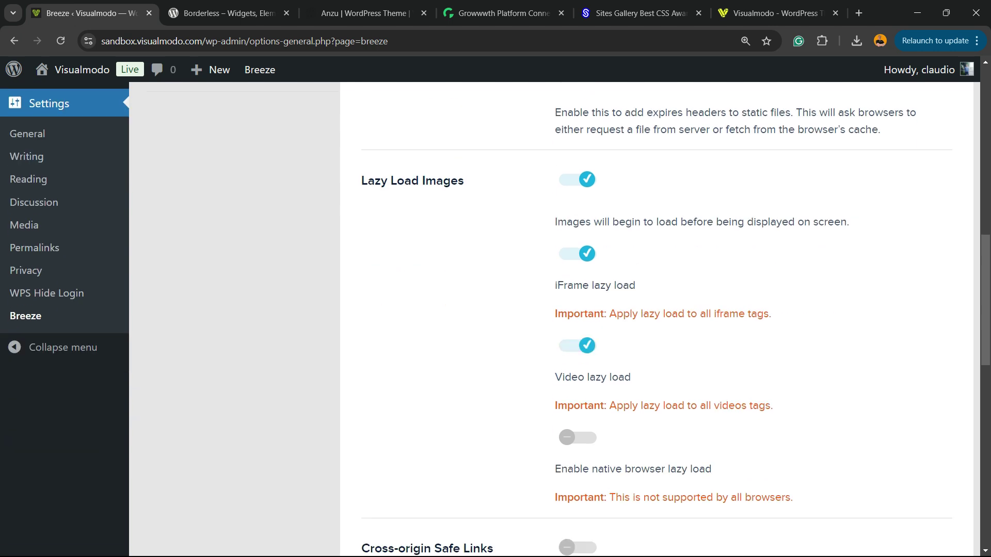
click(577, 438)
scroll(577, 438, down, 5)
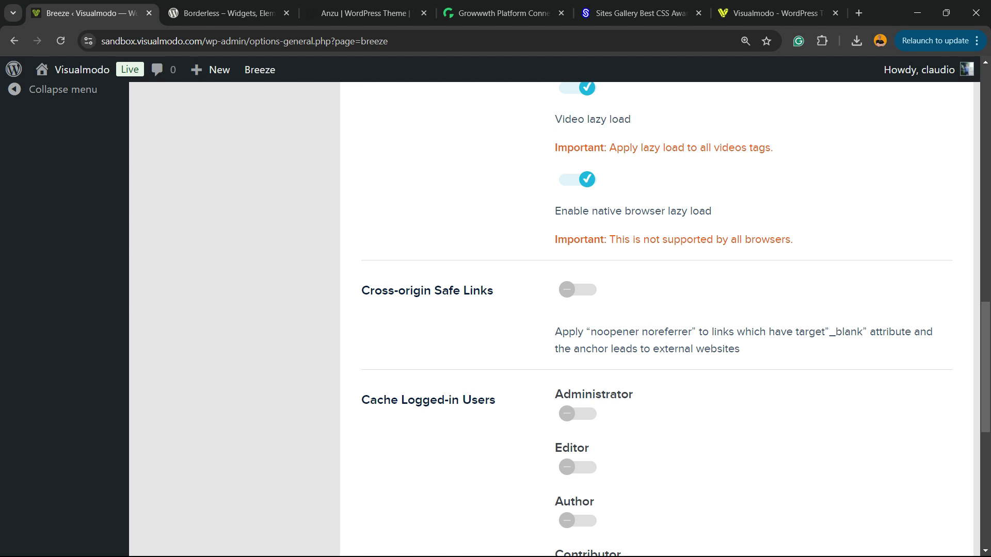
- Review the Cross-origin Safe Links and Cache Logged-in Users options, leaving them off, and save the basic options
click(577, 290)
click(577, 290)
scroll(560, 320, down, 2)
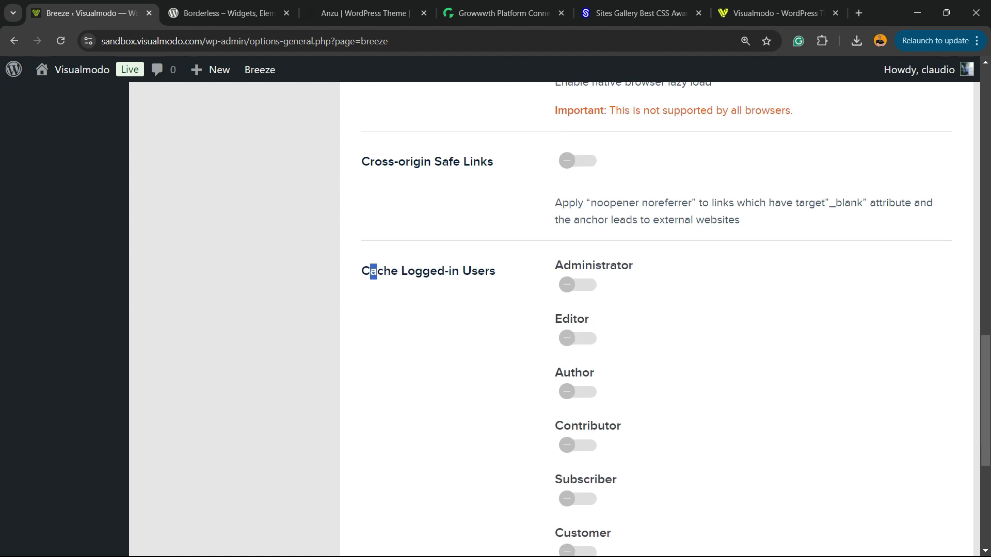
drag(361, 272, 496, 272)
scroll(671, 320, down, 4)
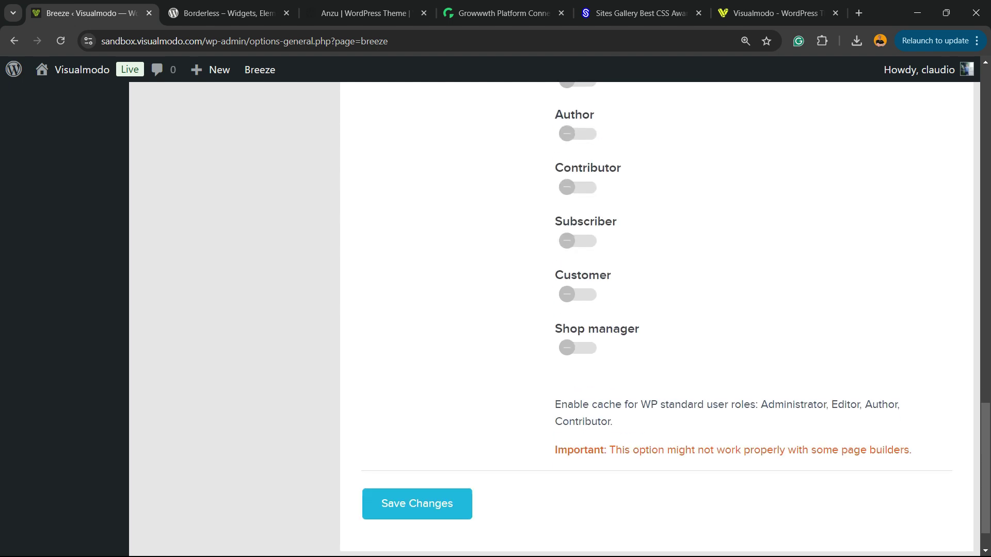
scroll(671, 320, up, 2)
scroll(671, 320, down, 3)
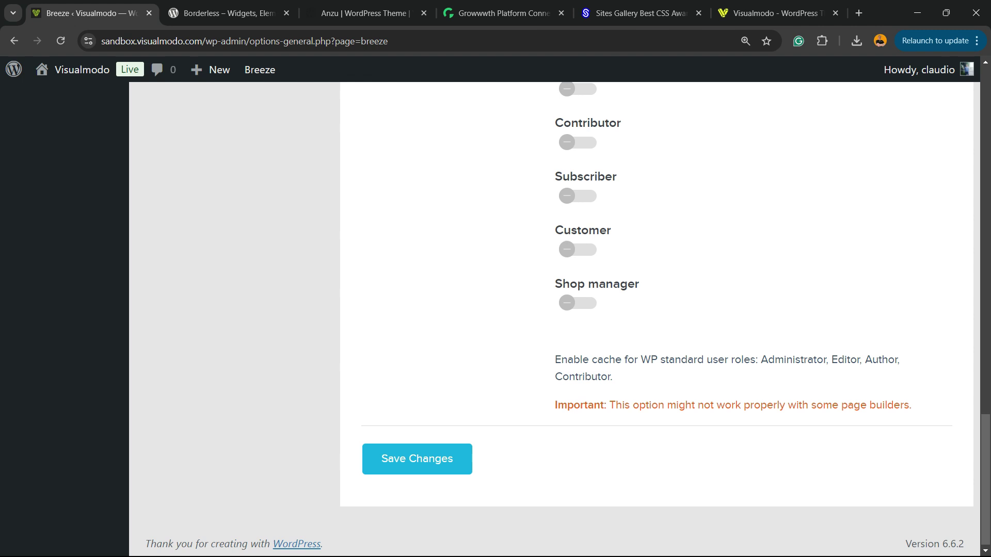
scroll(671, 320, up, 5)
scroll(655, 320, down, 5)
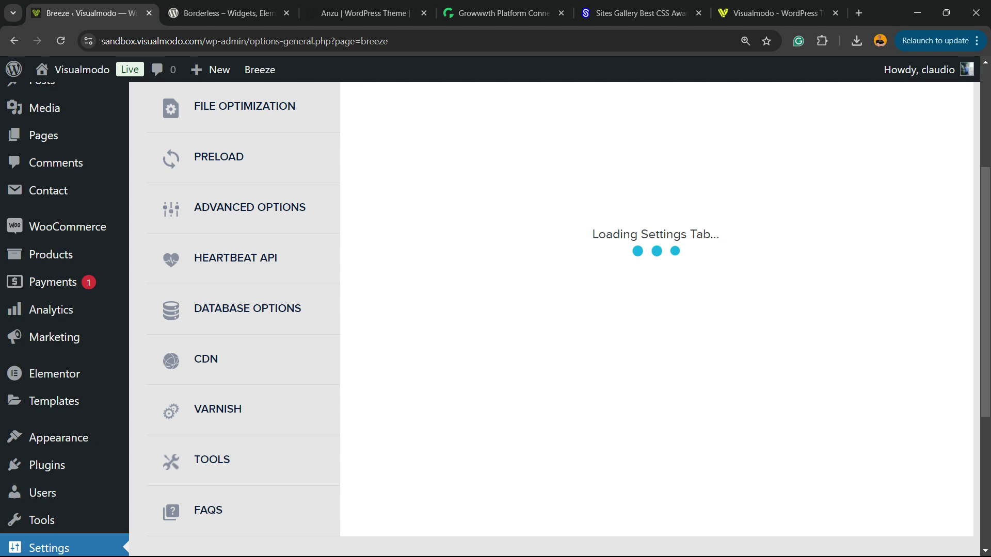
- Enable HTML Minify in Breeze's File Optimization settings
click(244, 306)
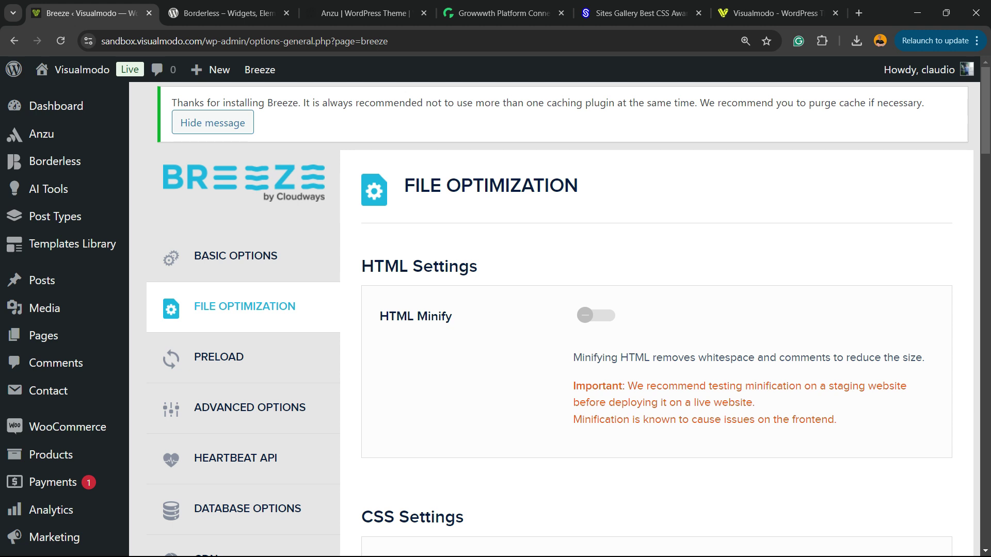
click(585, 315)
scroll(656, 320, down, 20)
- Open the site's front end in a new tab and check how the home page sections and images display
mouse_move(77, 70)
right_click(99, 101)
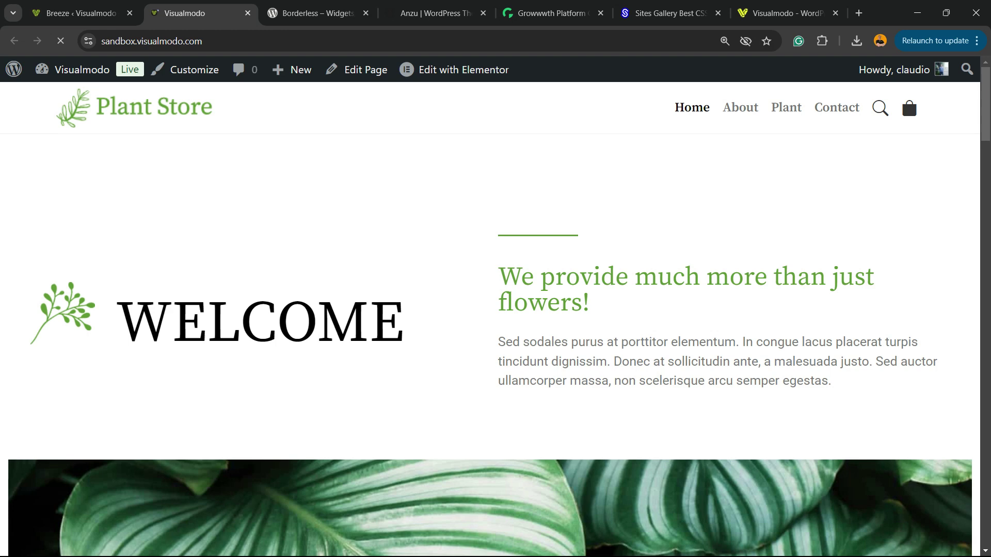
scroll(906, 94, down, 6)
scroll(490, 320, down, 12)
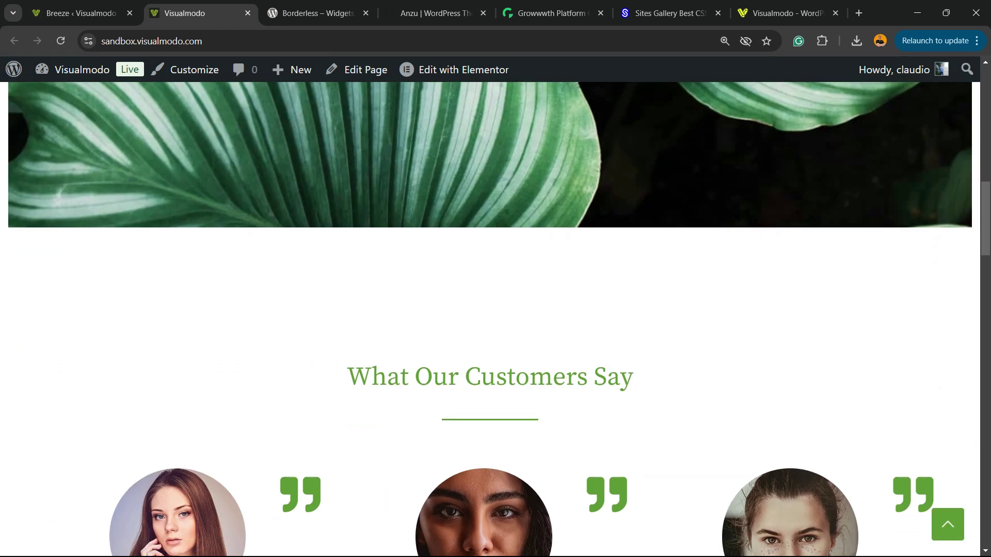
scroll(491, 320, down, 15)
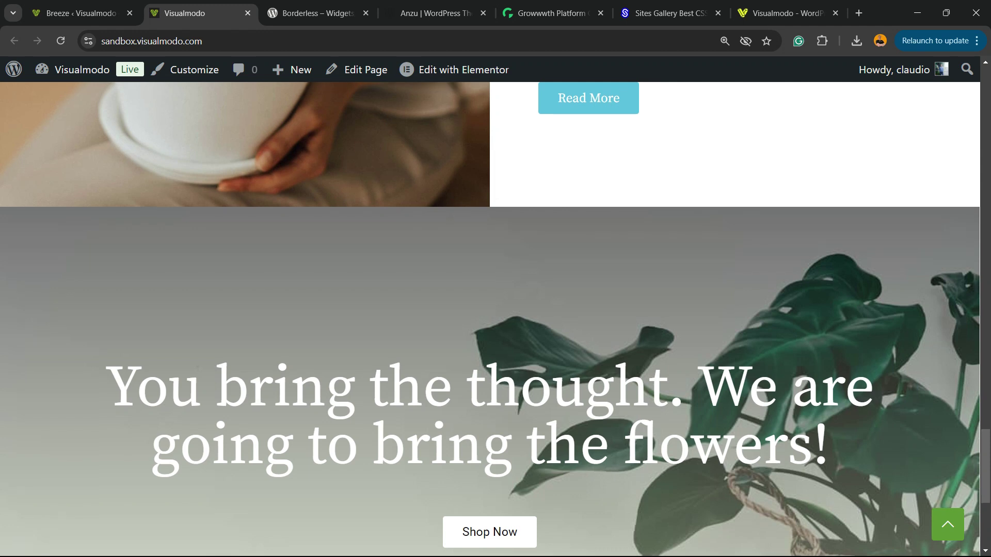
- Check the lower sections and footer of the home page, and enable CSS Minify in Breeze's File Optimization settings
scroll(490, 320, up, 8)
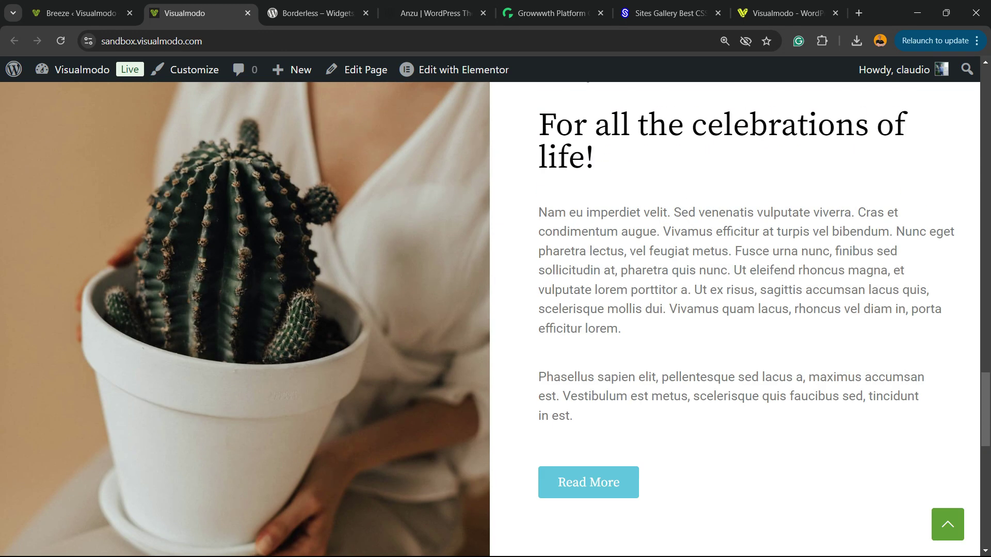
scroll(490, 320, down, 10)
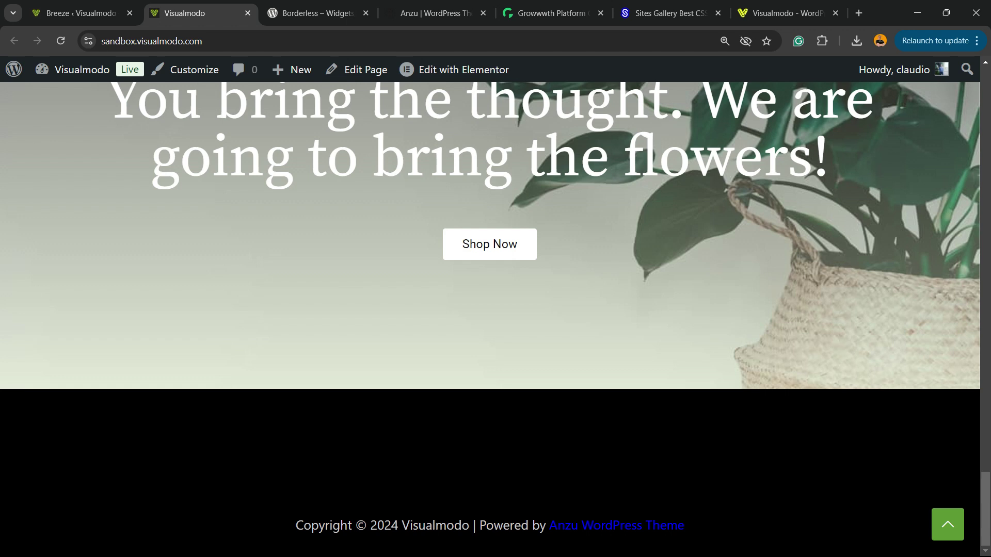
key(ctrl+shift+Tab)
scroll(552, 320, down, 5)
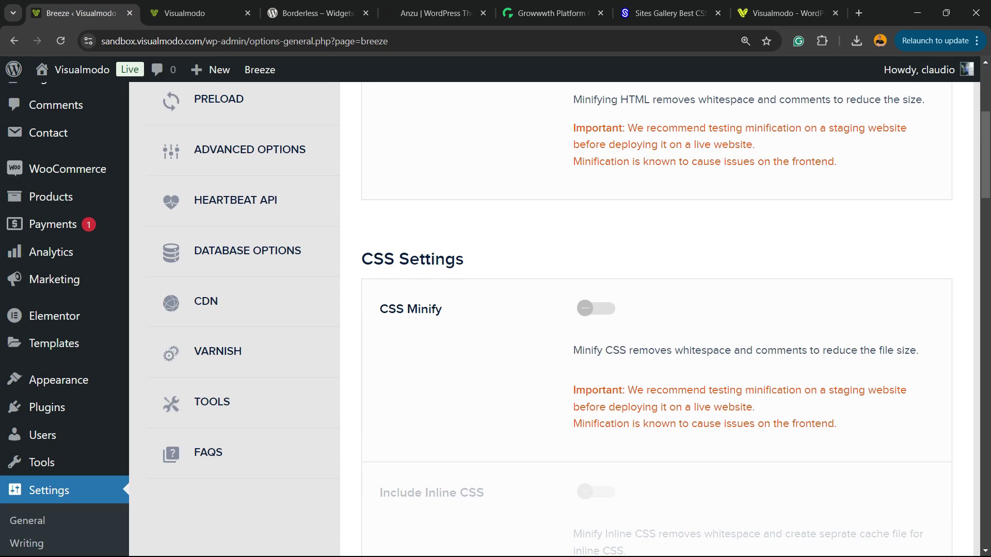
click(595, 308)
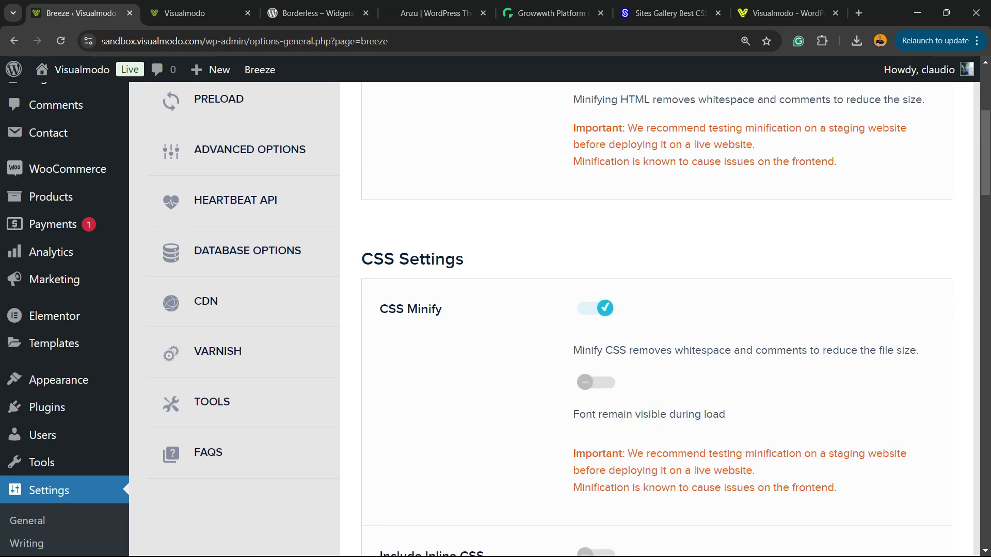
scroll(552, 320, down, 5)
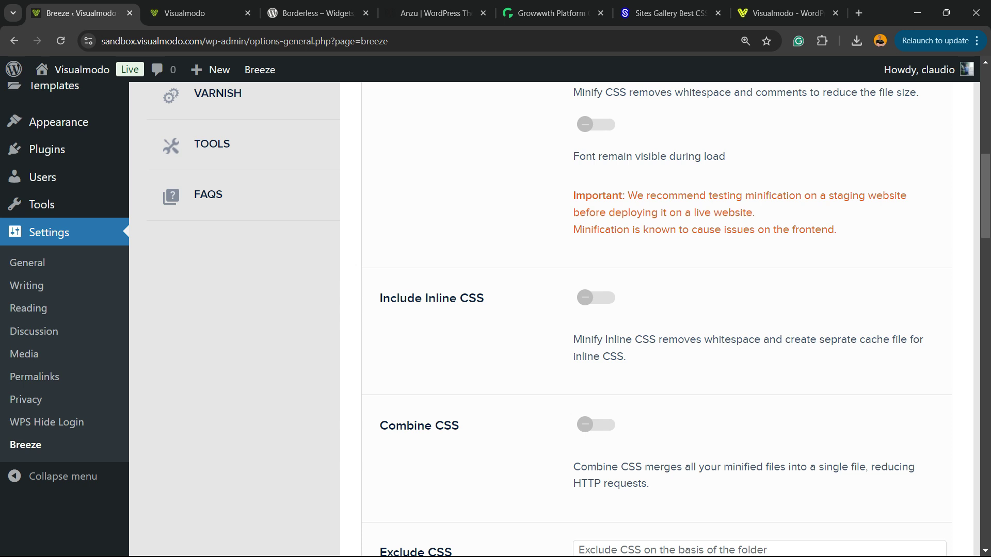
scroll(552, 320, up, 5)
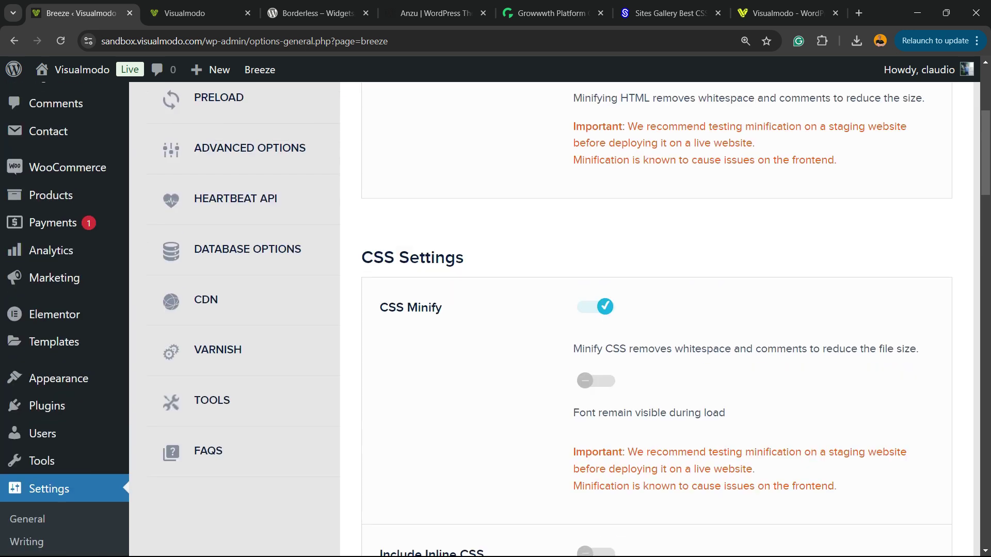
- Review the remaining CSS options, leaving Include Inline CSS and Combine CSS off, and enable JS Minify
scroll(671, 310, down, 20)
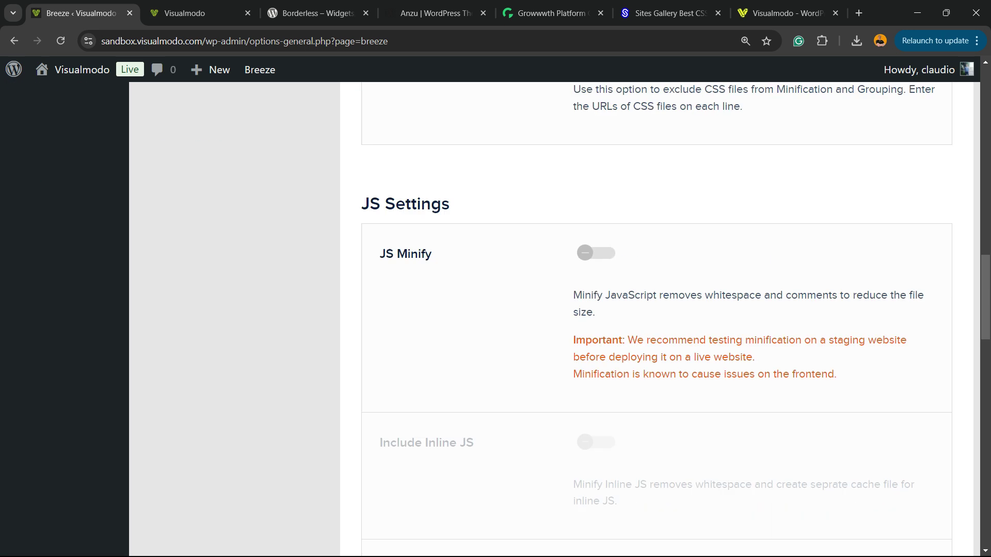
scroll(656, 310, up, 20)
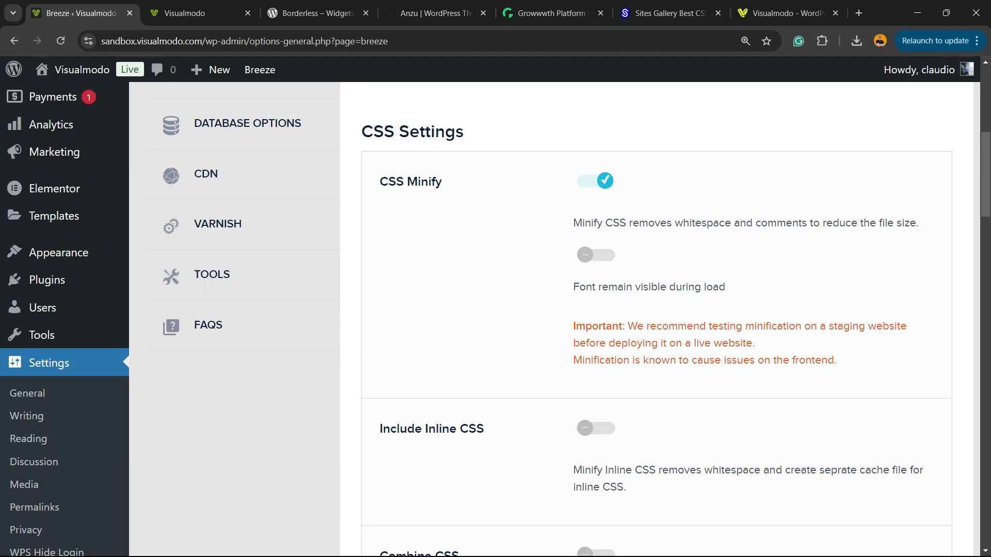
scroll(656, 320, down, 5)
scroll(656, 320, down, 5)
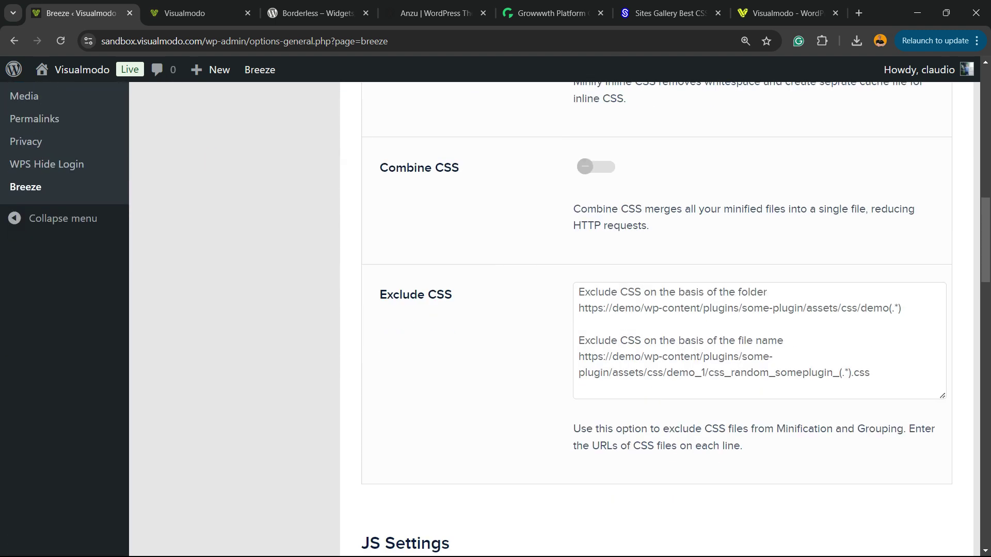
scroll(655, 320, down, 2)
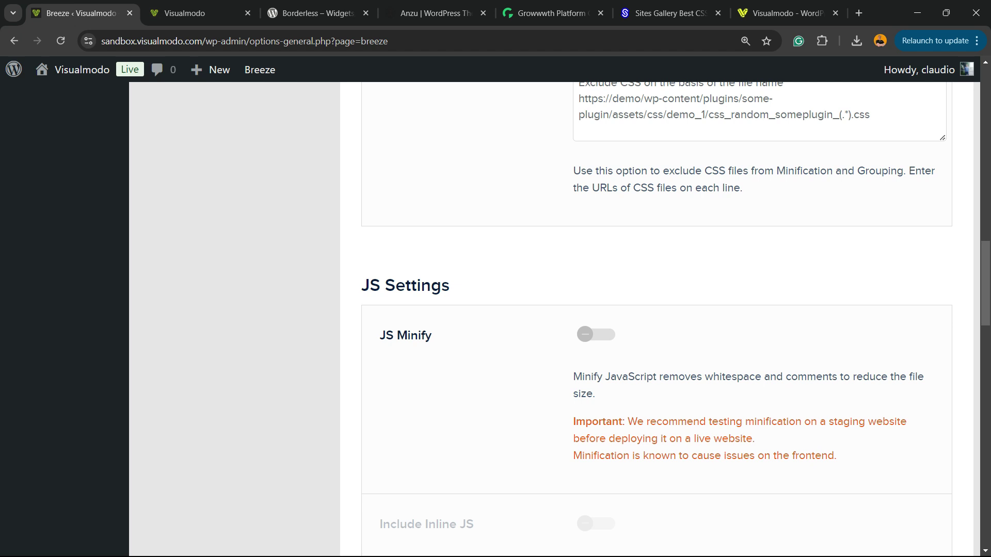
click(595, 335)
scroll(655, 320, down, 3)
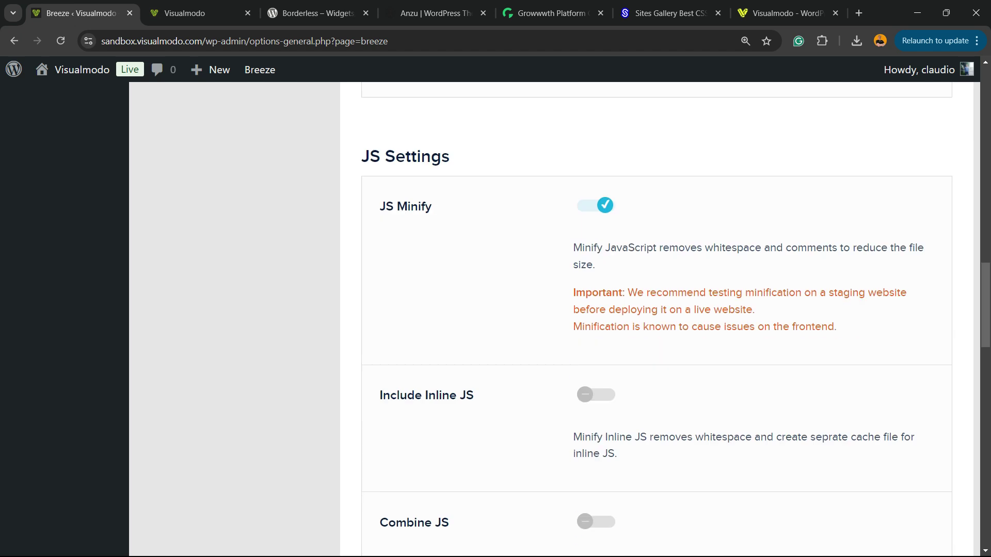
- Review the Include Inline JS, Combine JS, Exclude JS, delay and Move JS Files to Footer options
scroll(656, 319, down, 5)
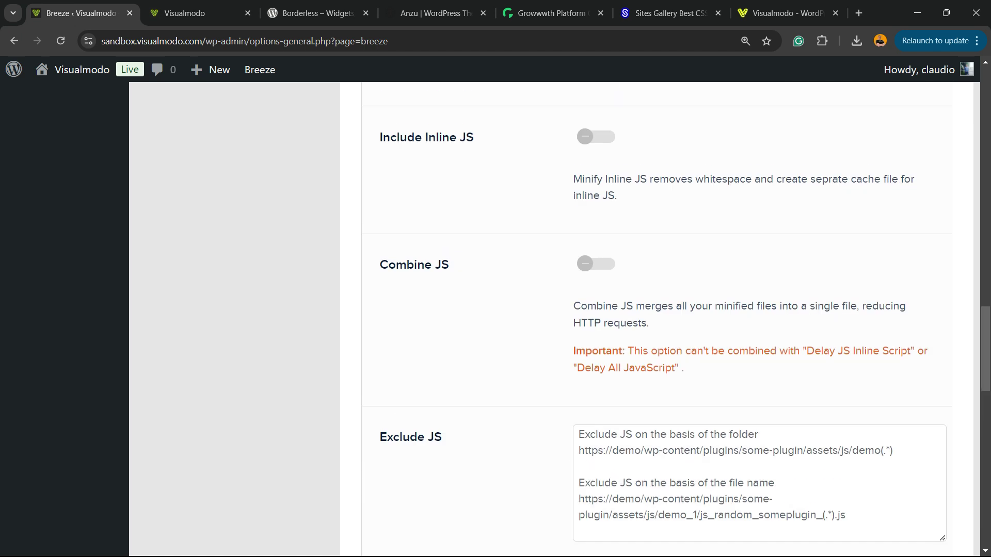
scroll(657, 319, up, 3)
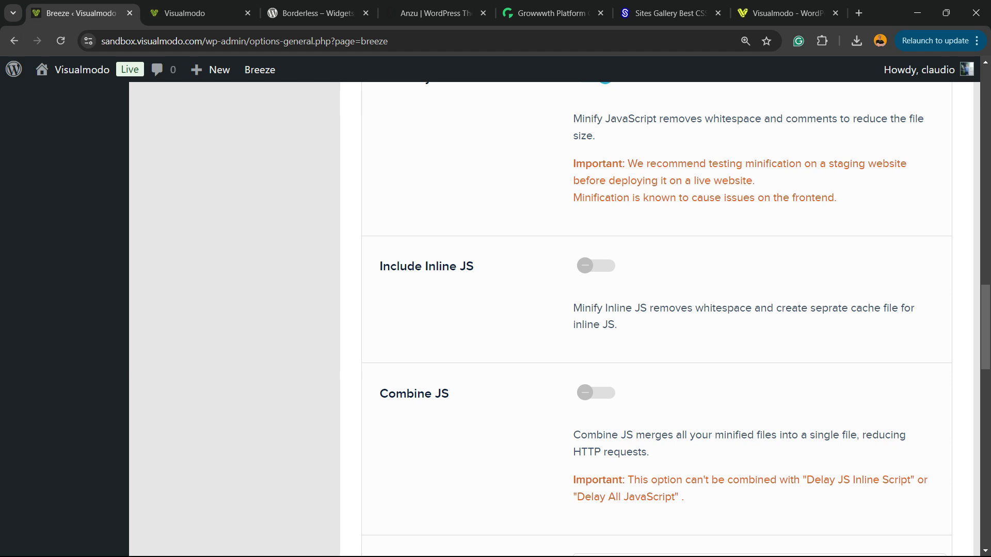
scroll(656, 319, down, 12)
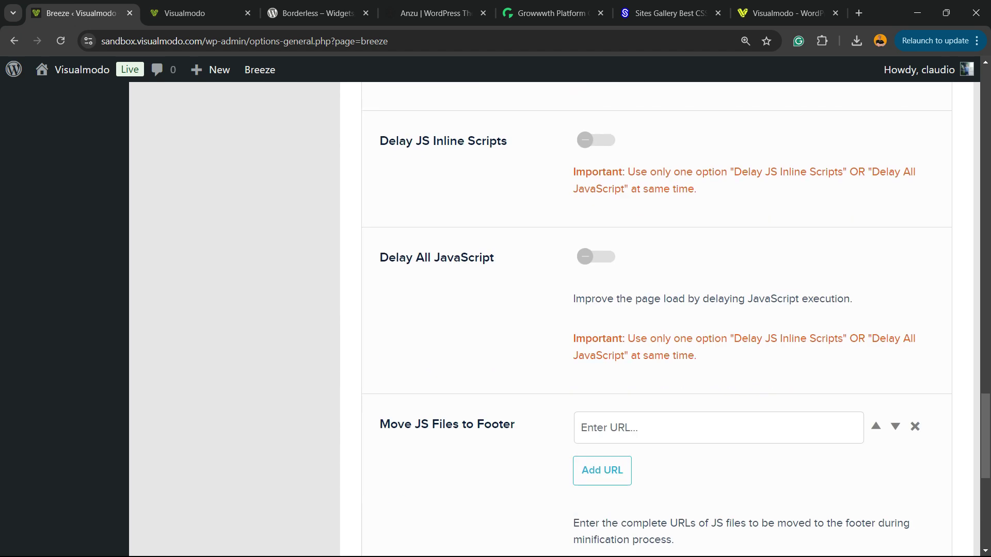
scroll(656, 319, down, 8)
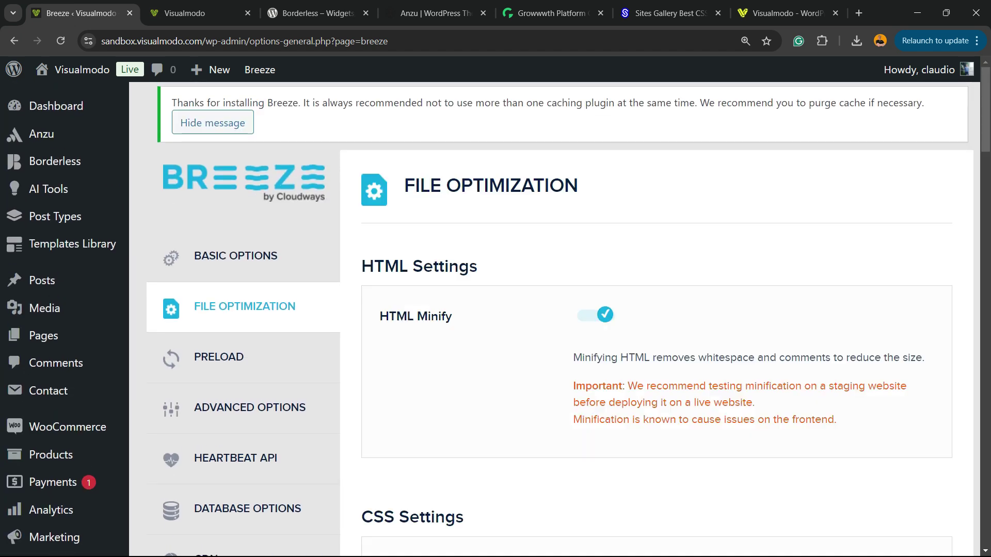
- Examine Breeze's Preload settings for webfonts, links and prefetching of DNS requests
click(219, 357)
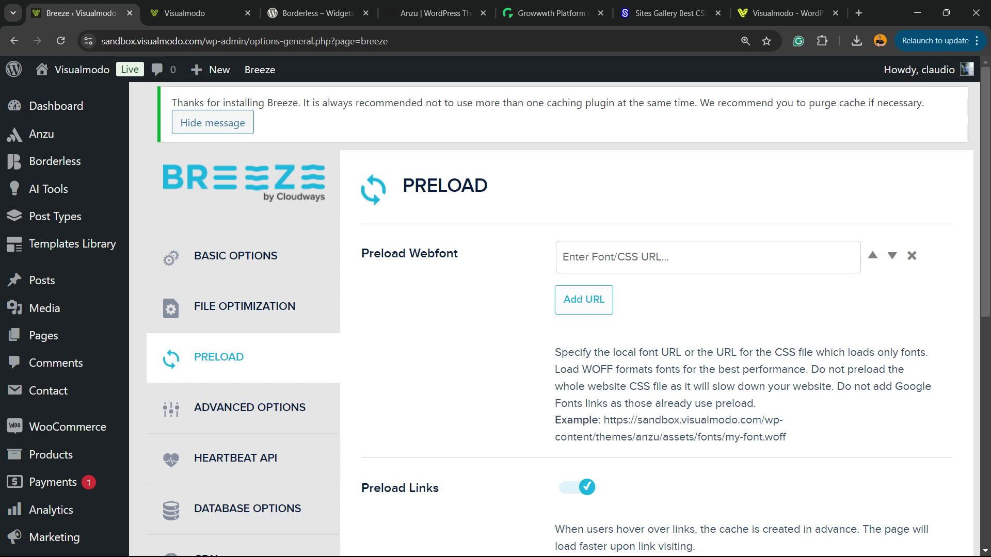
drag(361, 254, 458, 254)
scroll(458, 254, down, 3)
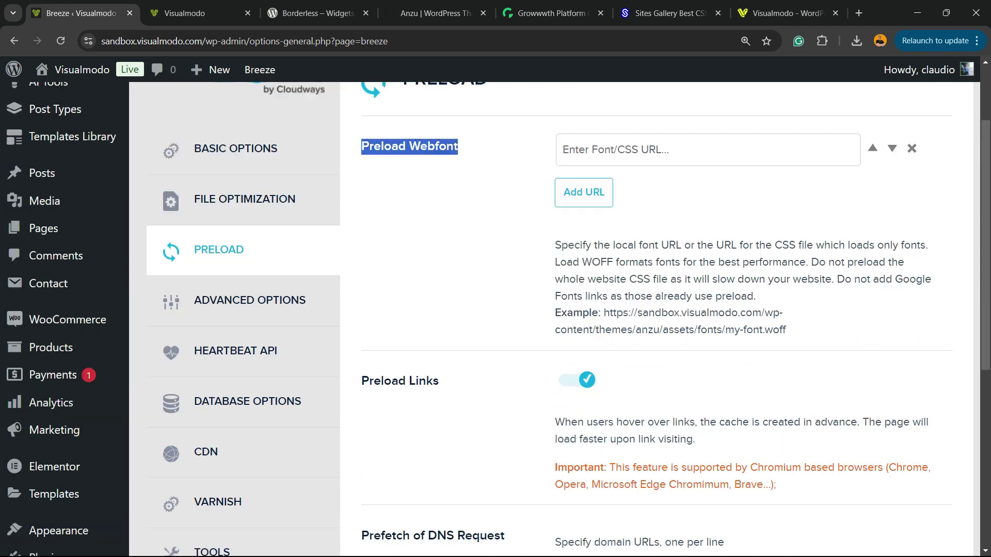
drag(361, 359, 439, 359)
scroll(439, 359, down, 5)
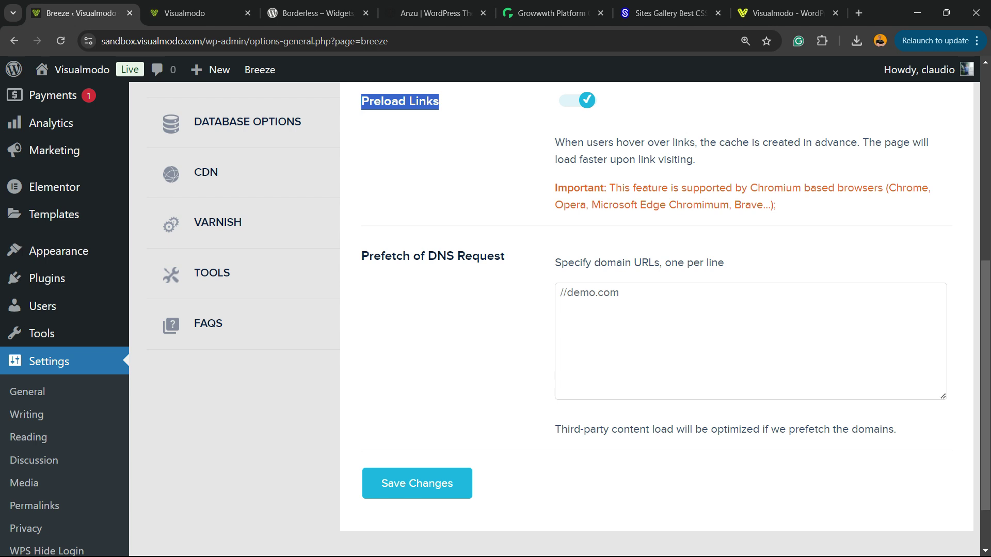
triple_click(639, 263)
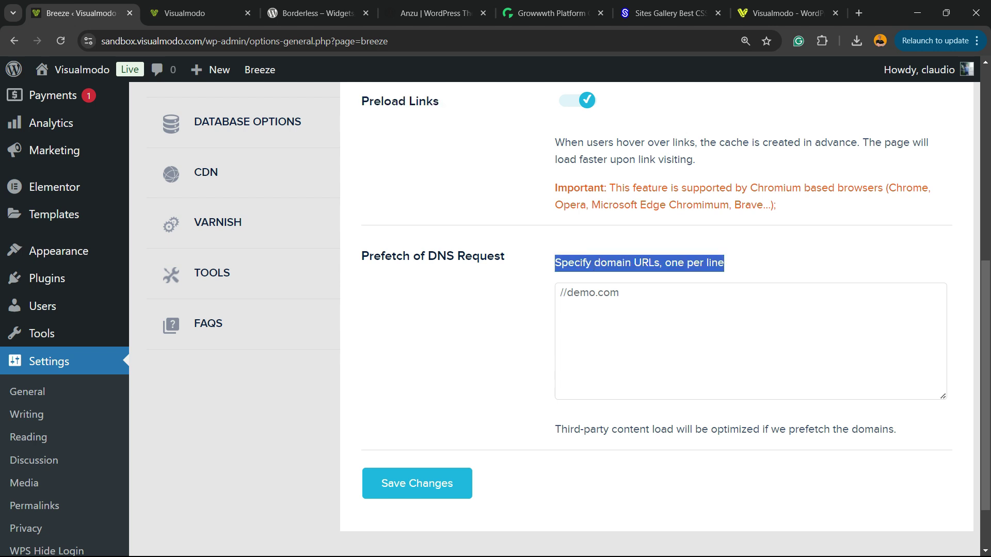
scroll(496, 309, up, 10)
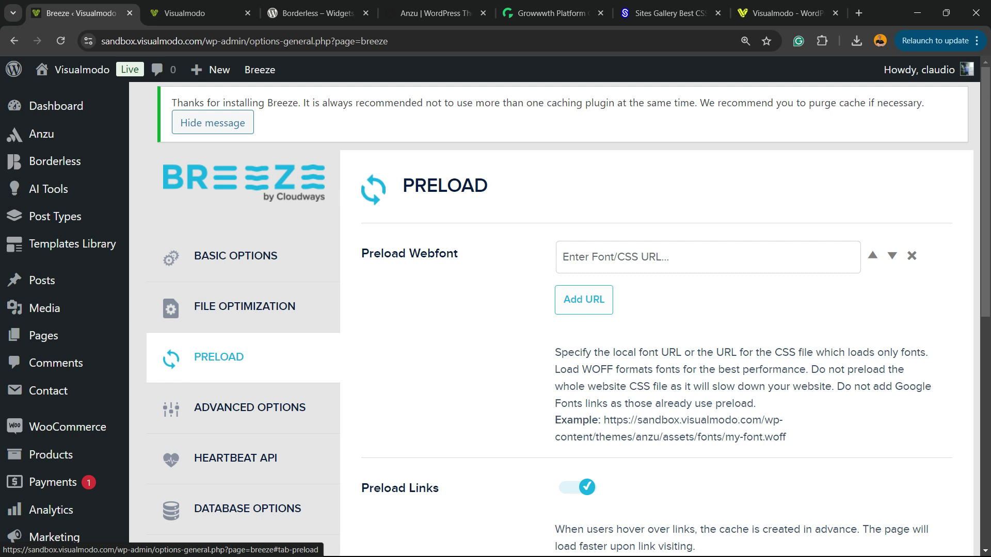
- Turn on Disable Emoji in Breeze's Advanced Options, leave local file hosting and API Integration off, and save the changes
click(249, 408)
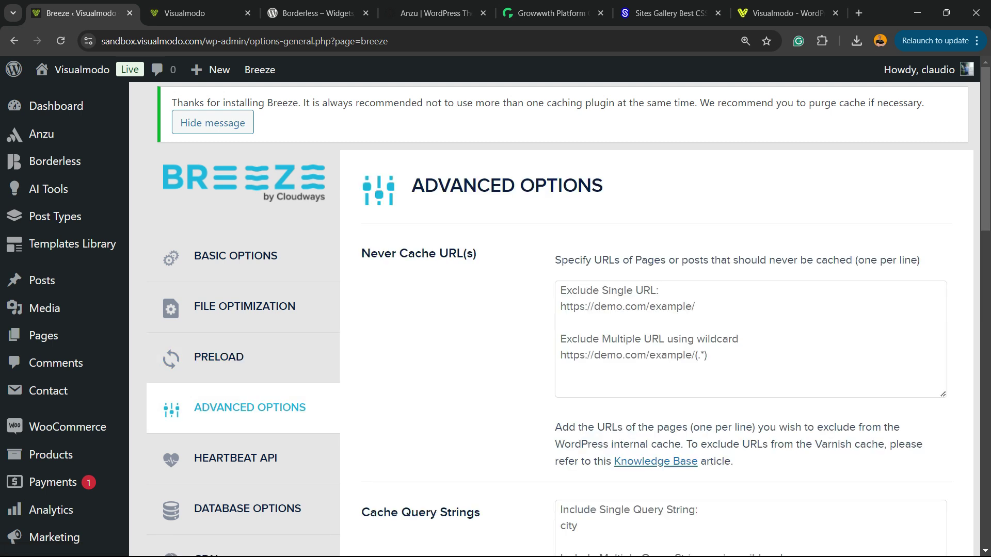
scroll(560, 320, down, 2)
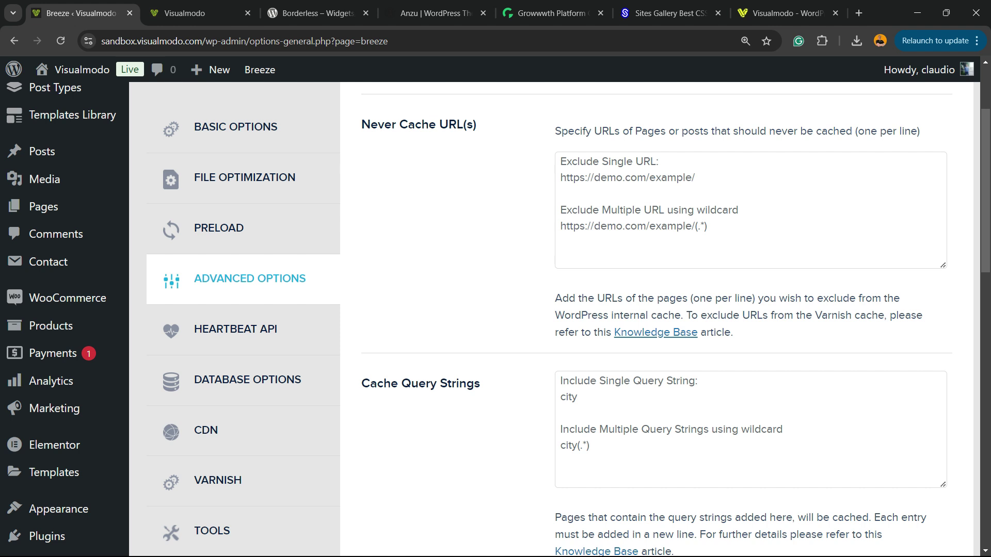
scroll(557, 320, down, 3)
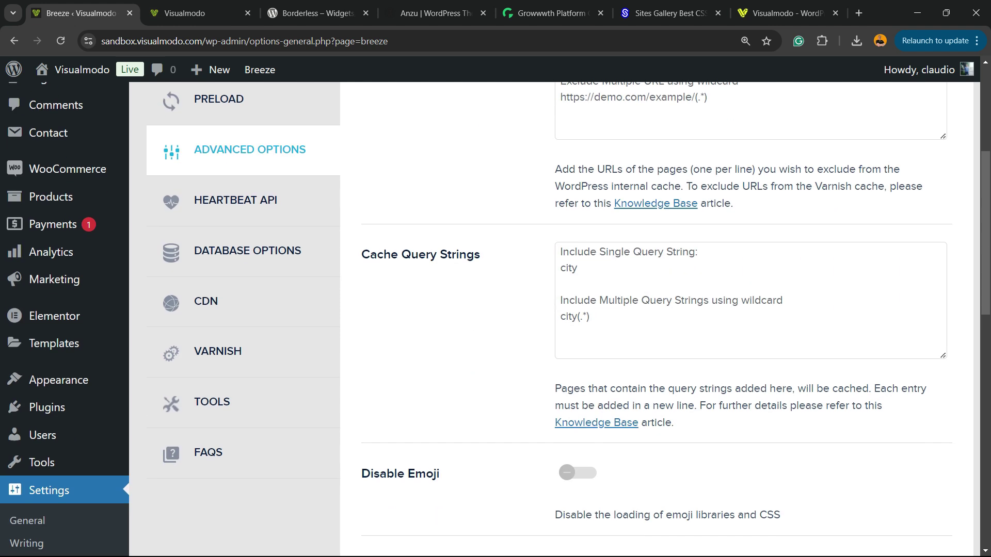
scroll(558, 320, down, 3)
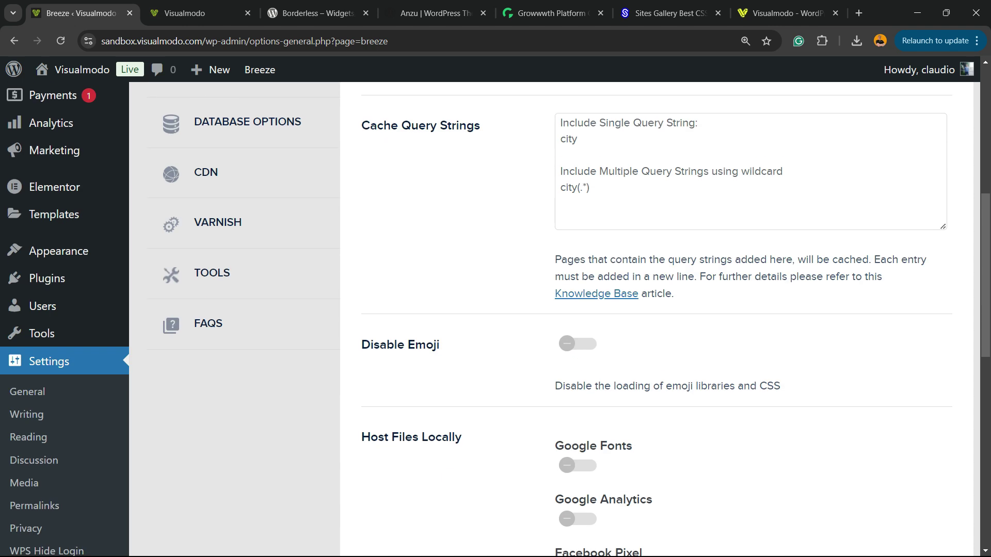
scroll(557, 320, down, 3)
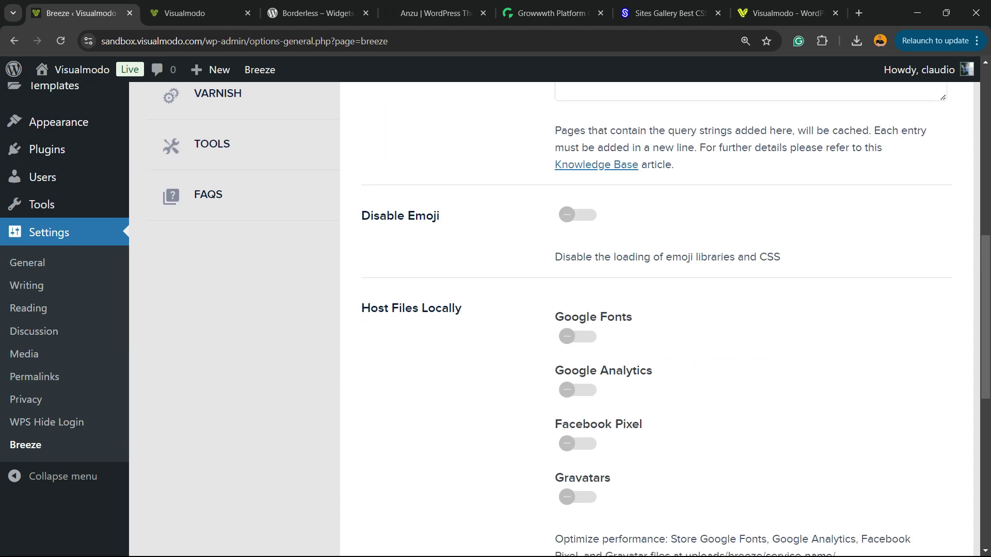
click(567, 215)
scroll(557, 320, down, 3)
scroll(558, 320, down, 3)
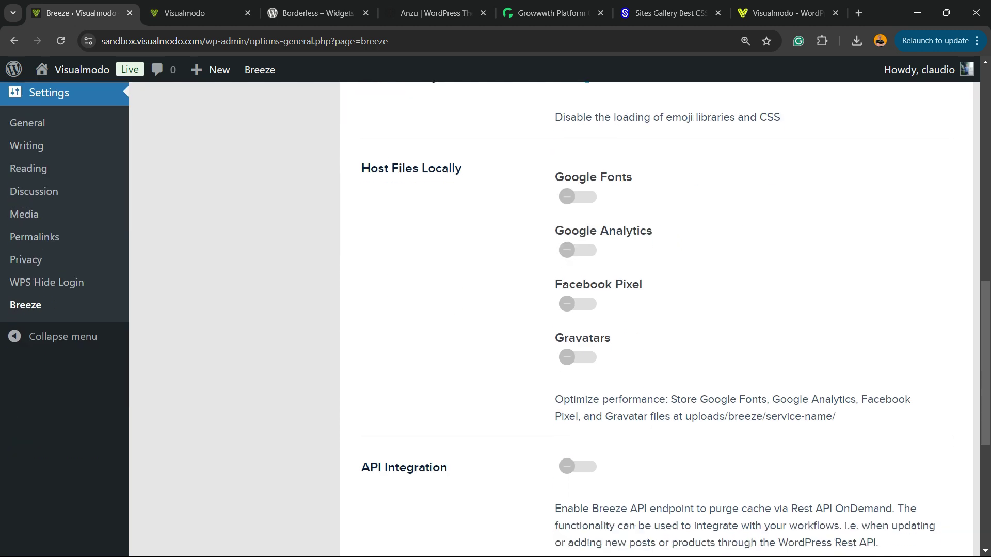
scroll(558, 320, down, 3)
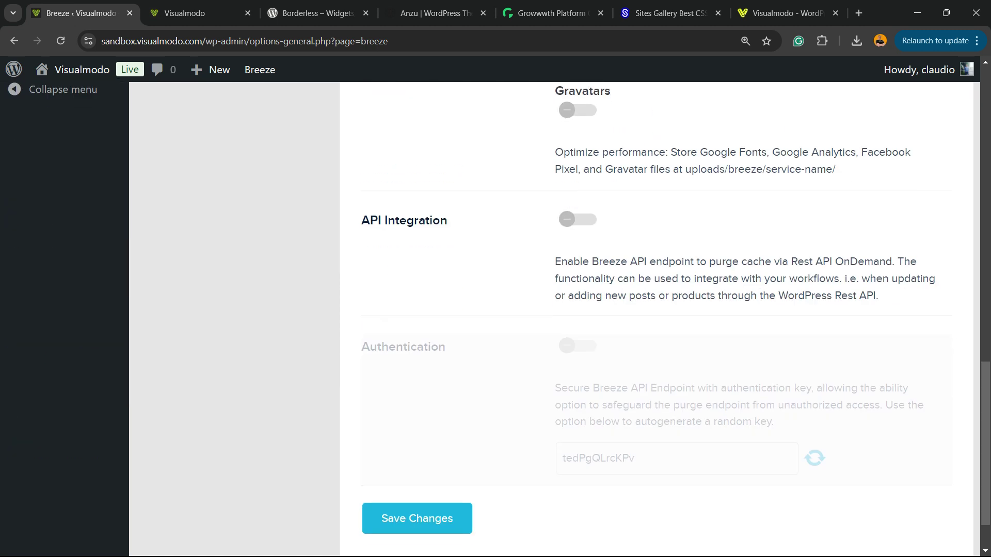
click(416, 518)
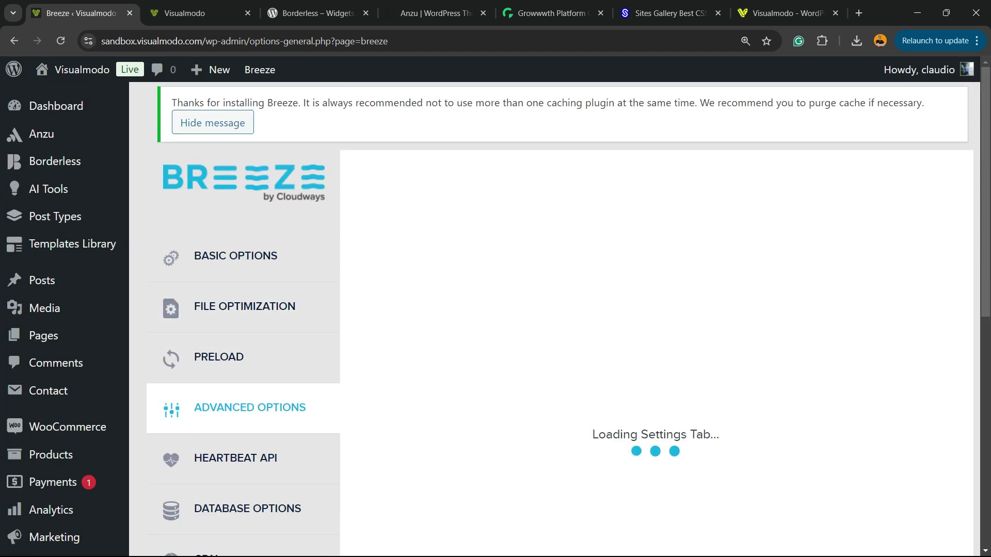
- Enable Control Heartbeat in Breeze's Heartbeat API settings and choose Disable for Heartbeat Front-end
click(235, 458)
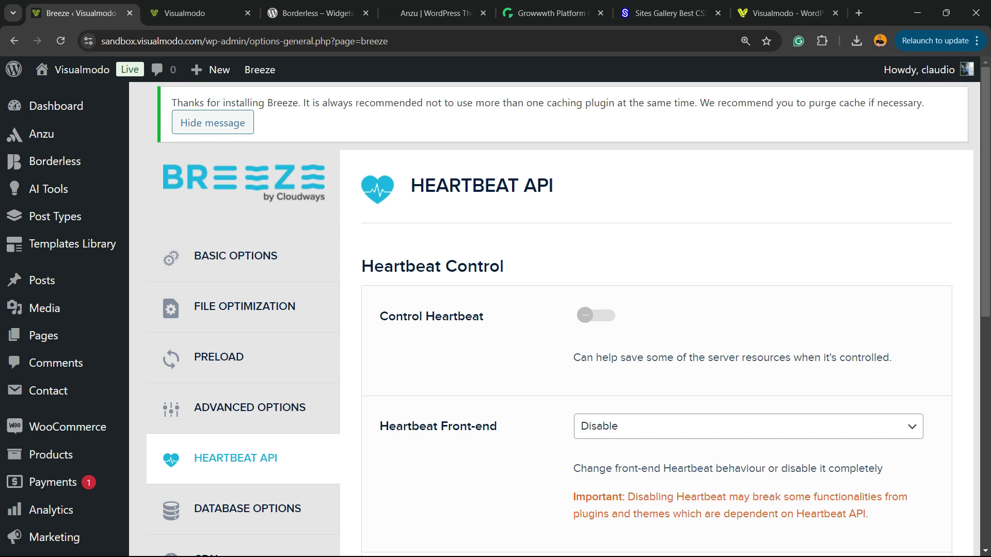
click(595, 315)
scroll(557, 320, down, 2)
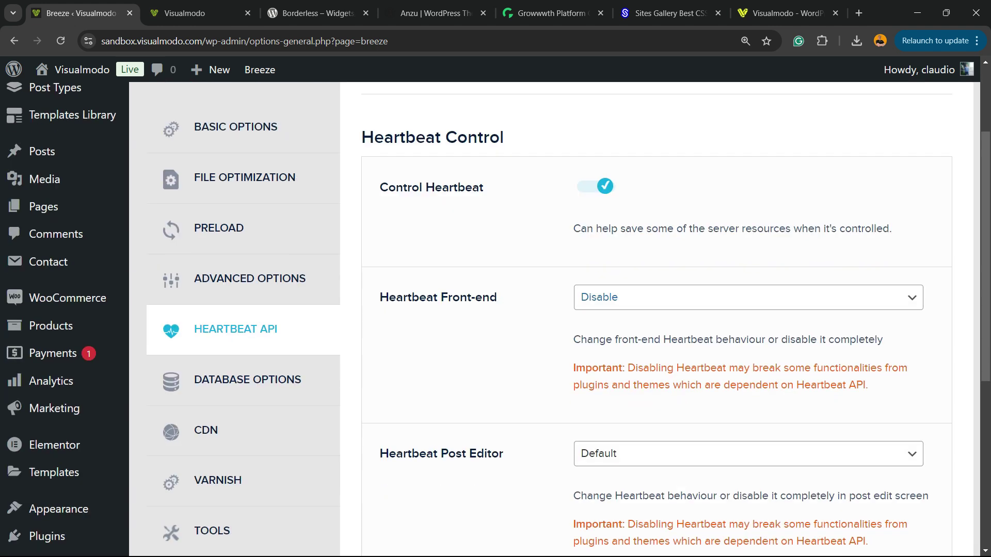
click(585, 297)
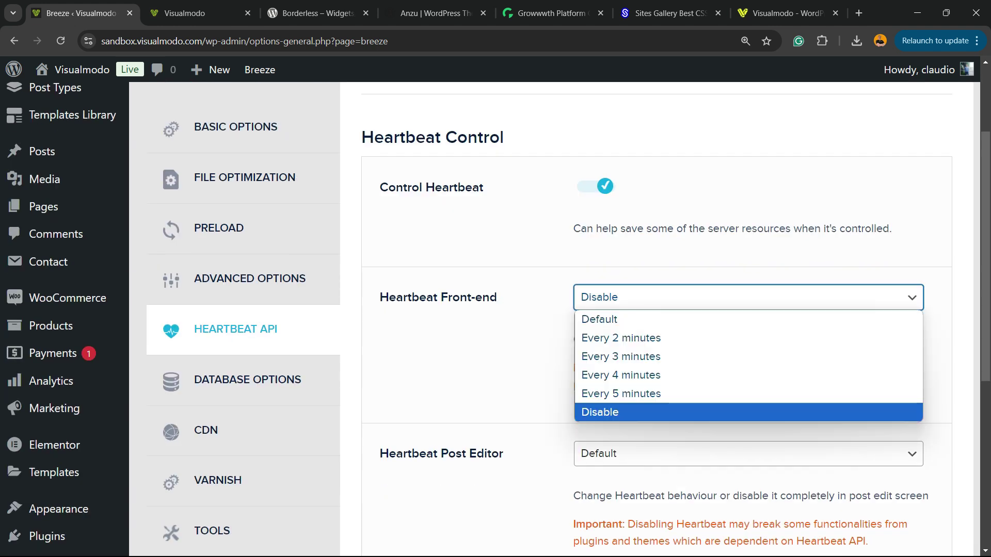
click(600, 412)
- Leave Heartbeat Post Editor and Heartbeat Back-end on Default and save the Heartbeat API settings
scroll(557, 320, down, 2)
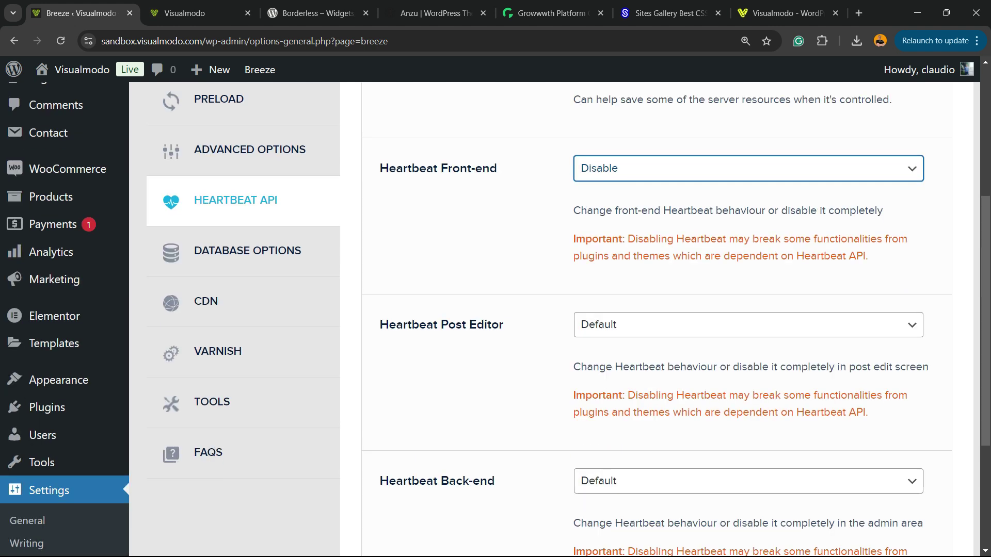
scroll(557, 320, down, 2)
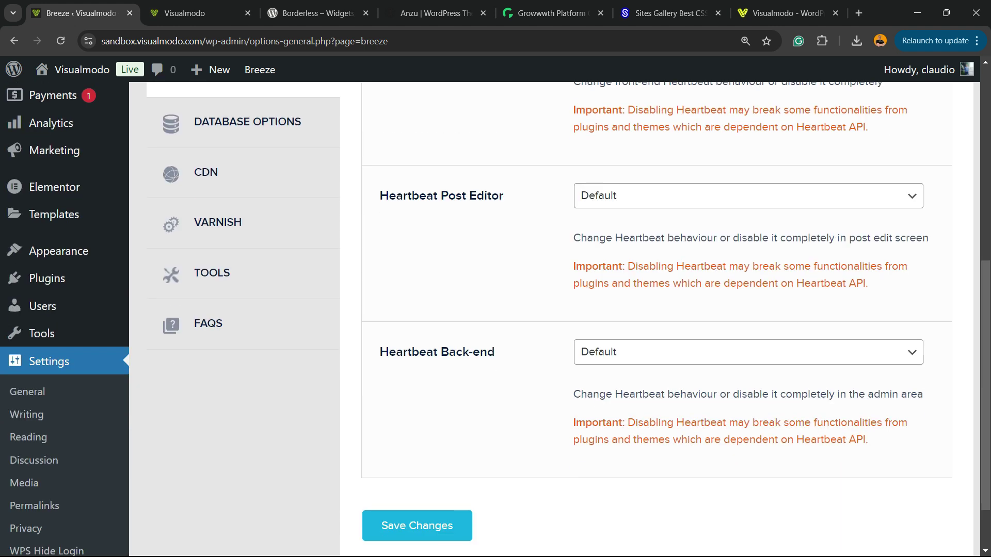
scroll(557, 320, down, 2)
click(417, 454)
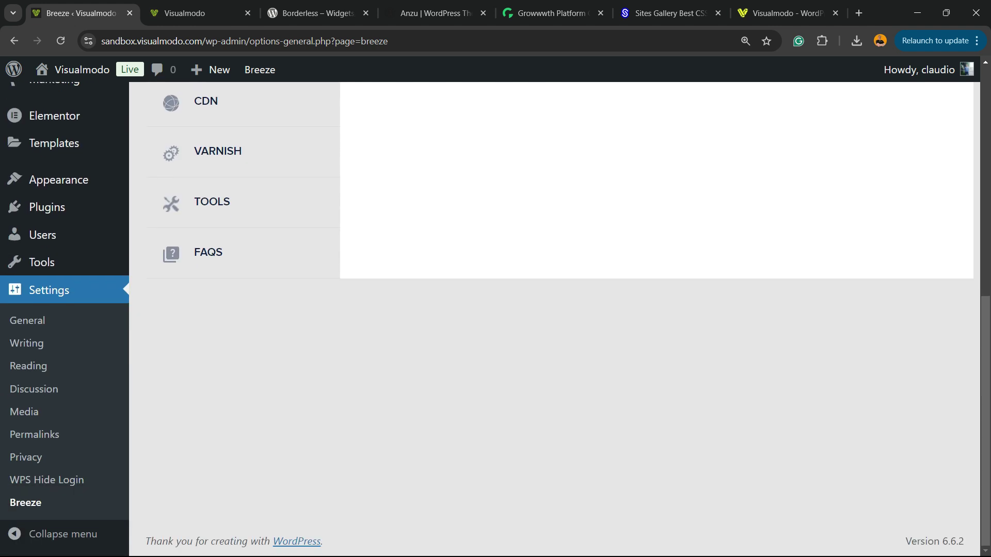
scroll(242, 382, down, 2)
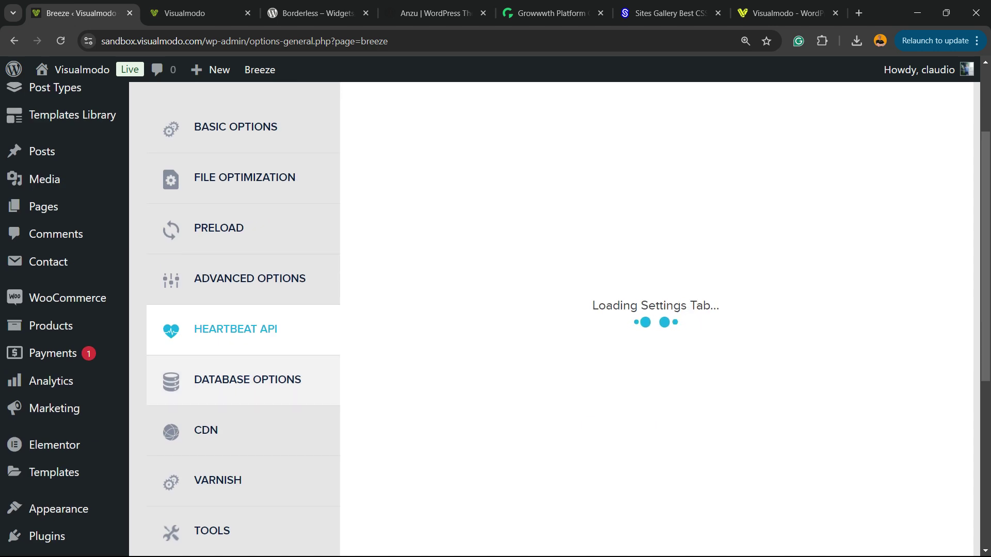
- Examine Breeze's Database Options for cleaning auto drafts, transients, duplicated metadata, trashed posts and comments
click(243, 380)
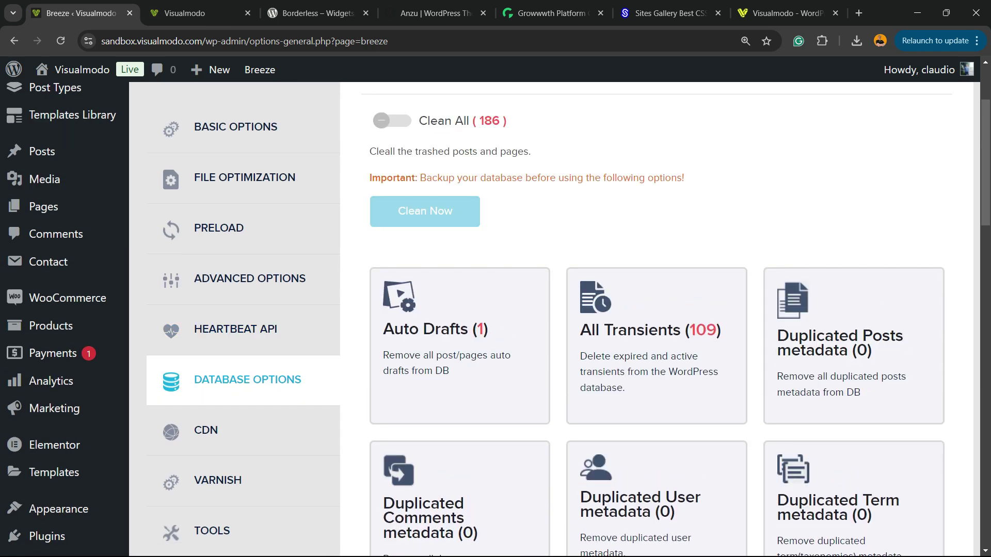
scroll(559, 320, down, 2)
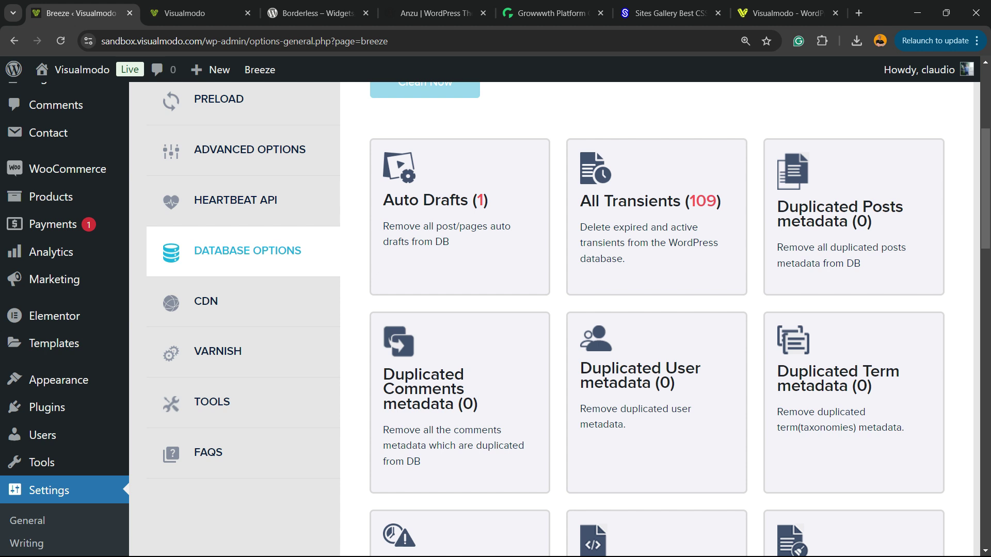
scroll(559, 320, down, 14)
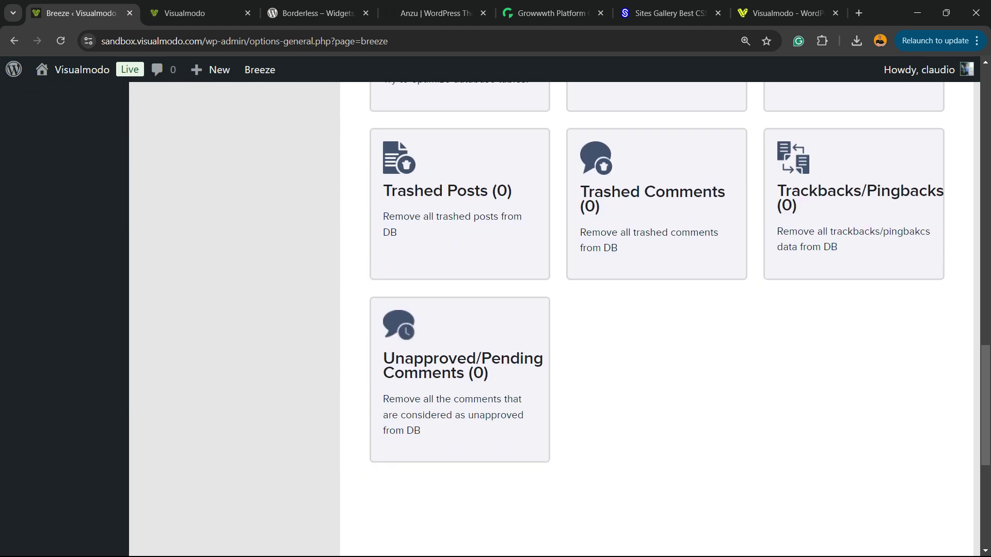
scroll(559, 320, up, 12)
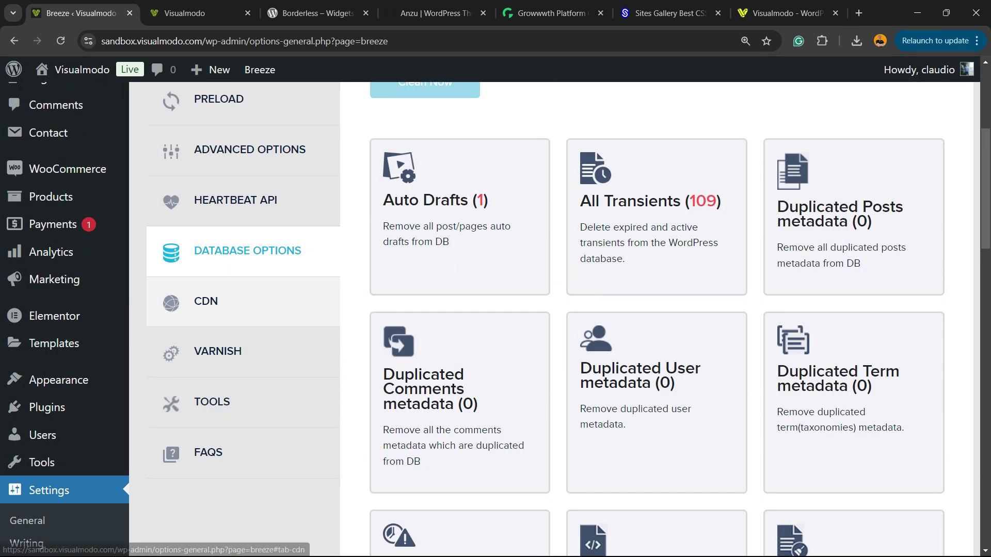
- Examine Breeze's CDN settings for activation, CNAME, CDN content, excluded content and relative path
click(243, 302)
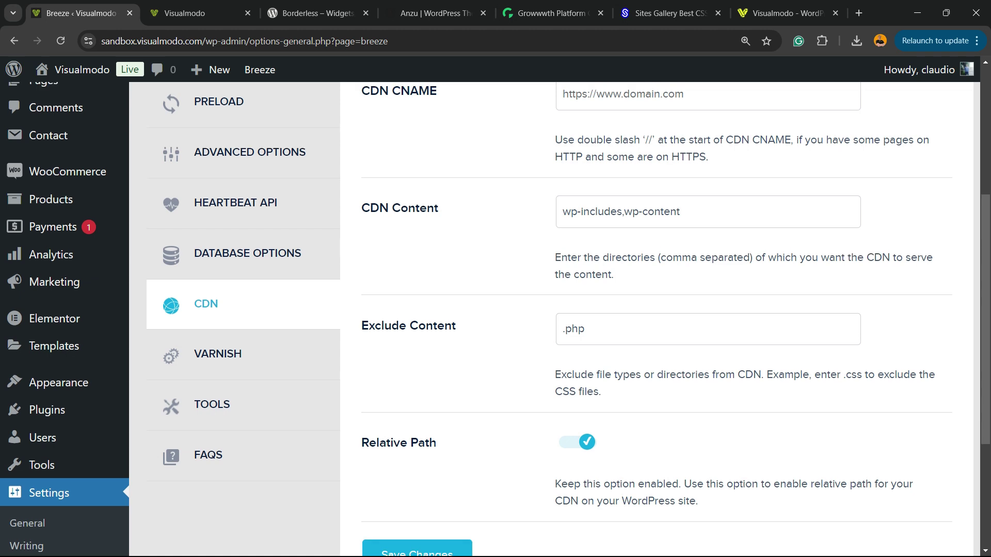
scroll(560, 320, up, 2)
scroll(559, 320, up, 2)
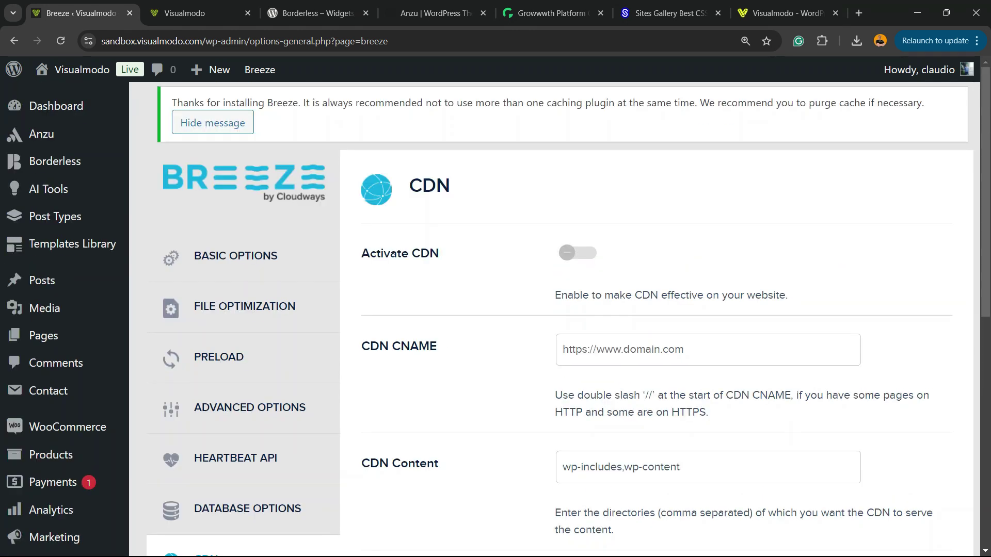
scroll(560, 320, down, 7)
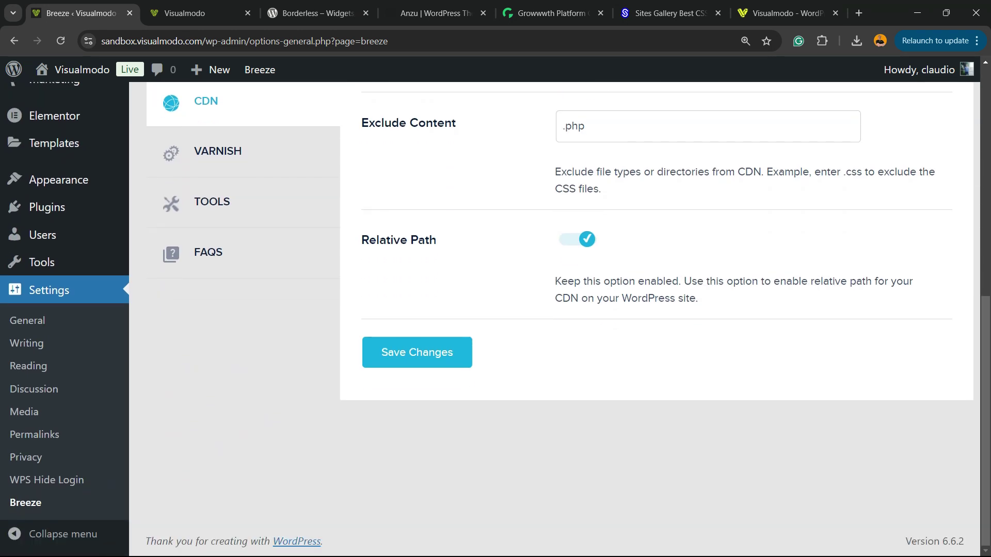
scroll(560, 320, up, 2)
scroll(217, 408, up, 2)
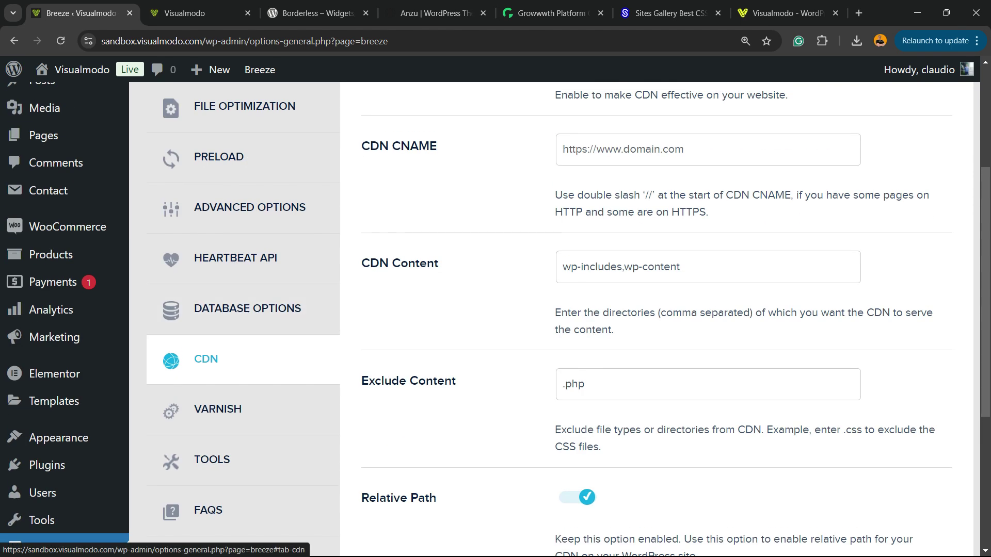
- Examine Breeze's Varnish settings for auto purge, the Varnish server and purging the Varnish cache
click(218, 409)
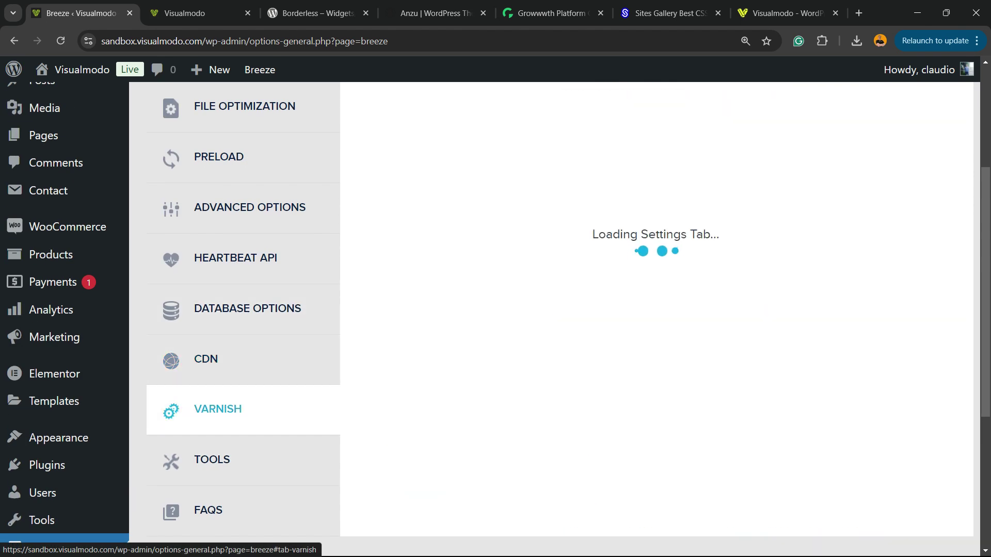
scroll(560, 320, up, 3)
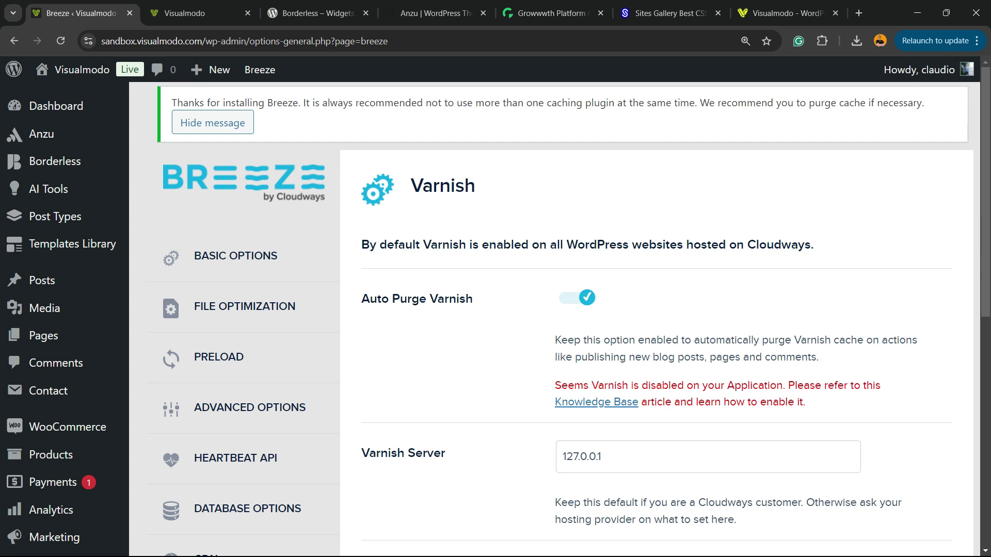
scroll(560, 320, down, 5)
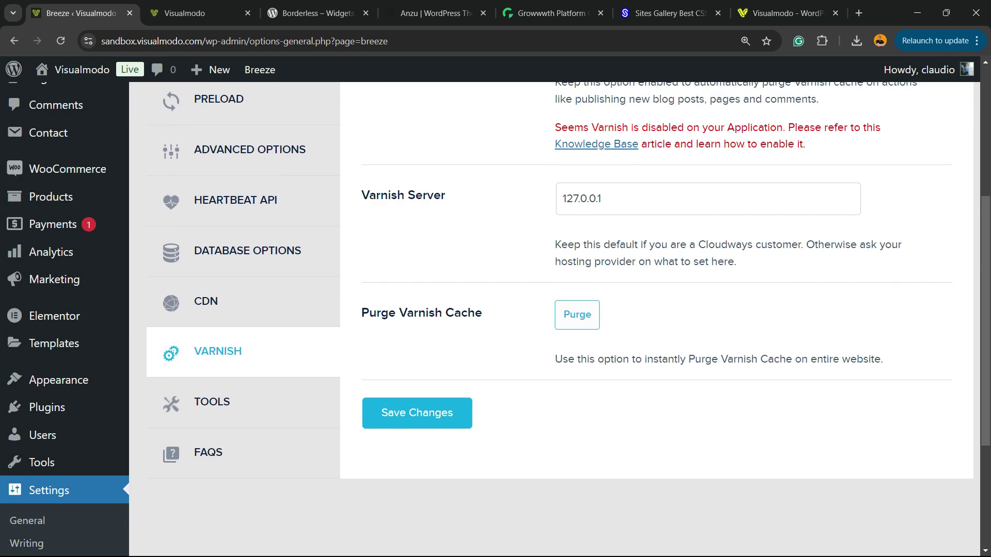
- Examine Breeze's Tools for exporting, importing and resetting settings and rolling back the plugin version
click(211, 402)
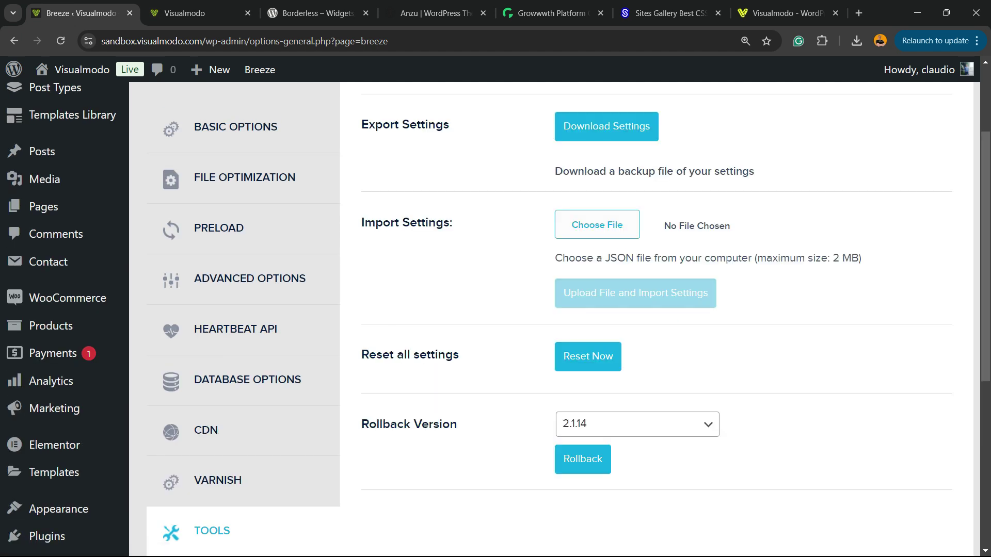
scroll(560, 320, up, 3)
scroll(560, 320, down, 5)
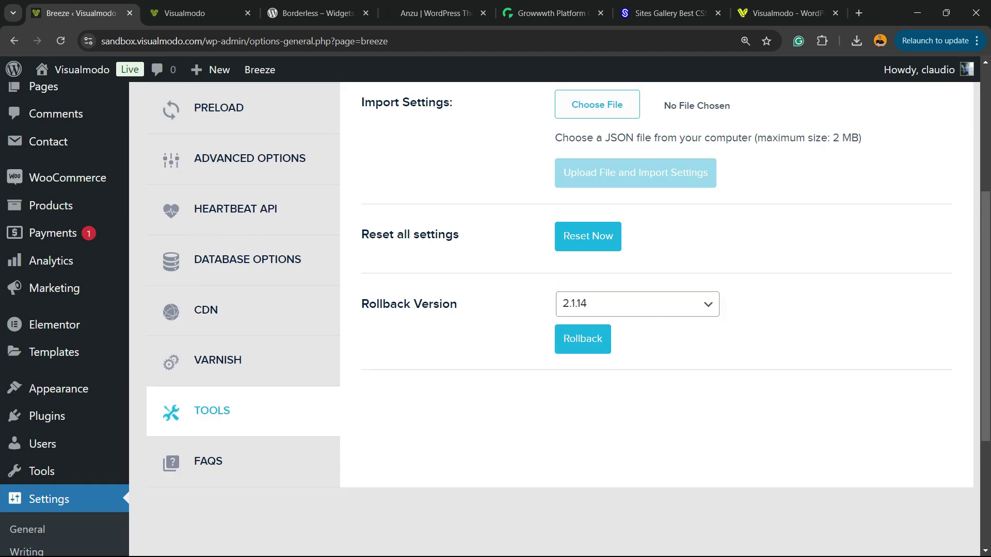
- Open Breeze's FAQS, collapse the Delay inline JavaScript issue answer and look through the list of questions
click(208, 452)
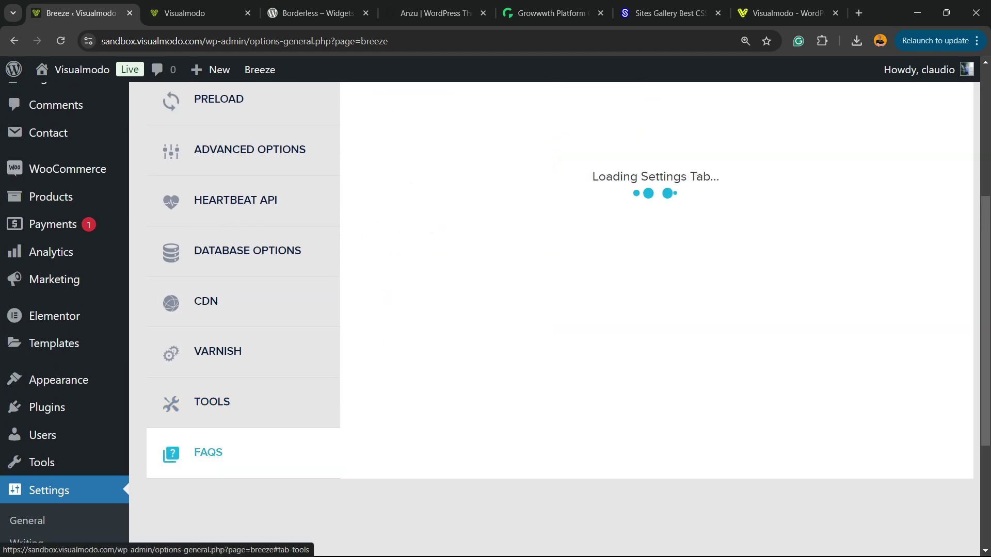
scroll(560, 320, down, 2)
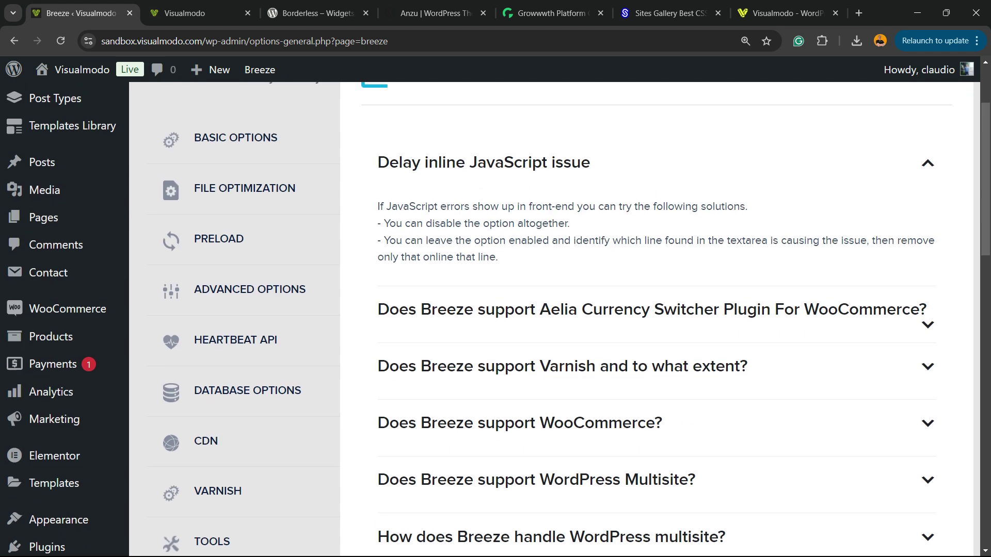
scroll(560, 320, up, 3)
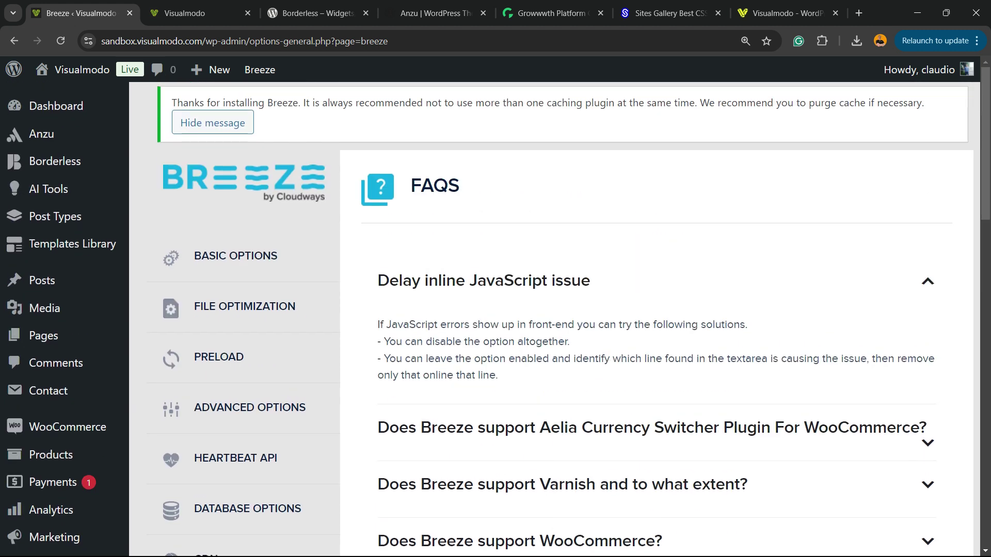
click(483, 280)
scroll(560, 320, down, 2)
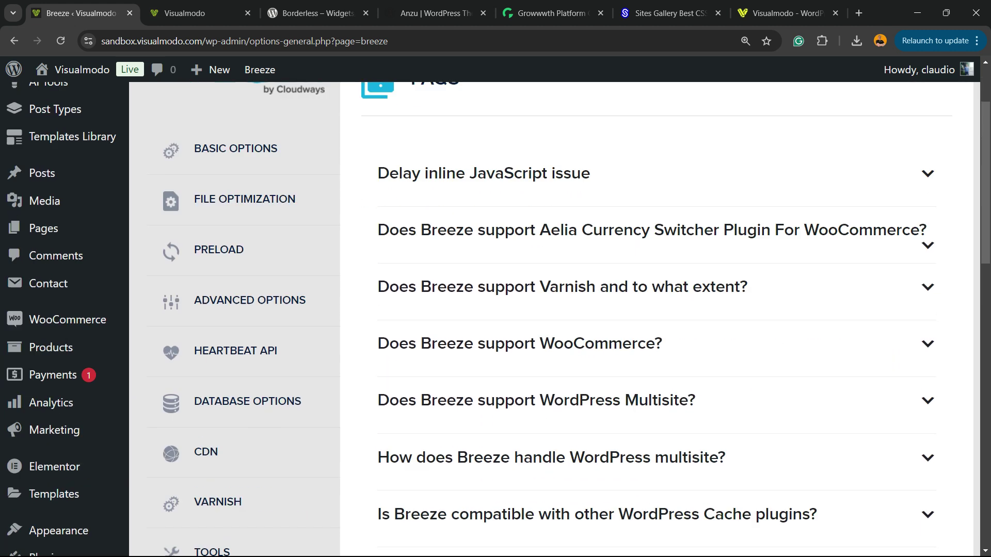
scroll(560, 320, down, 15)
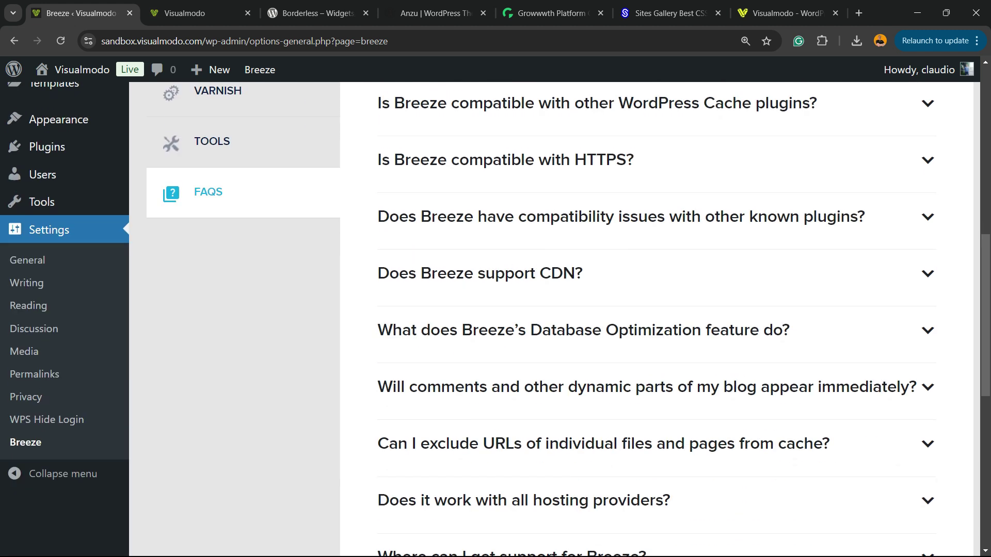
scroll(560, 320, down, 2)
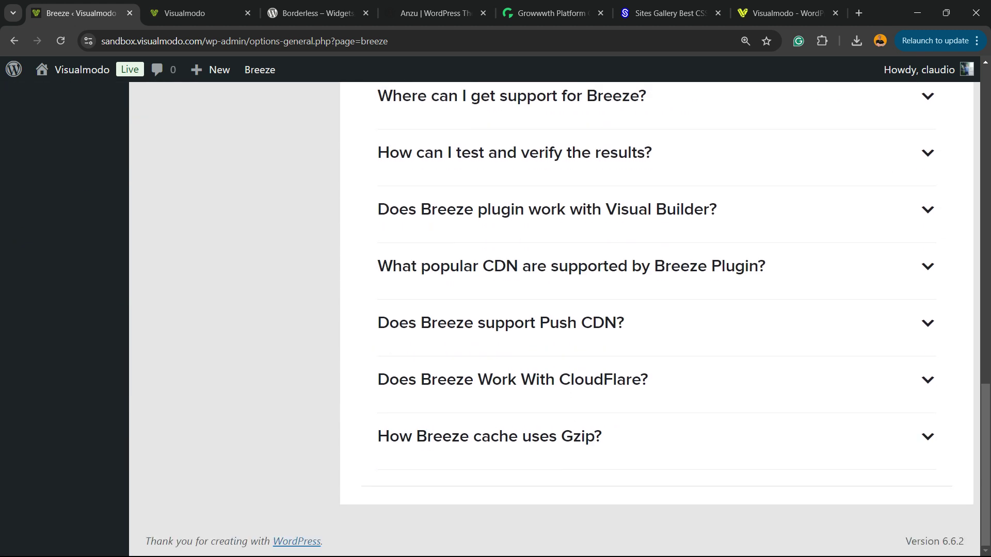
- Expand the FAQ entry on whether Breeze works with CloudFlare
scroll(560, 320, up, 3)
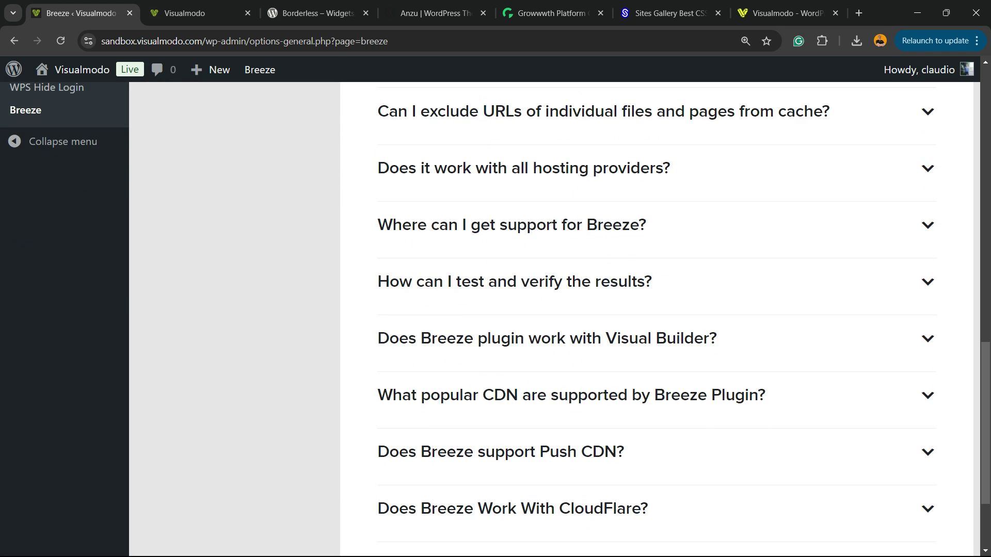
scroll(656, 320, up, 1)
scroll(656, 320, down, 3)
click(513, 380)
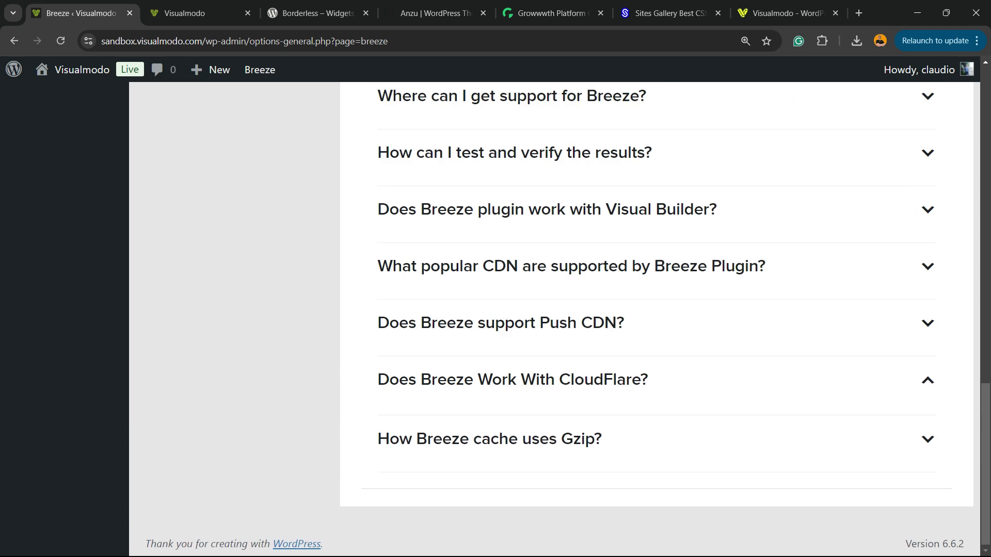
scroll(560, 320, down, 1)
scroll(560, 320, up, 15)
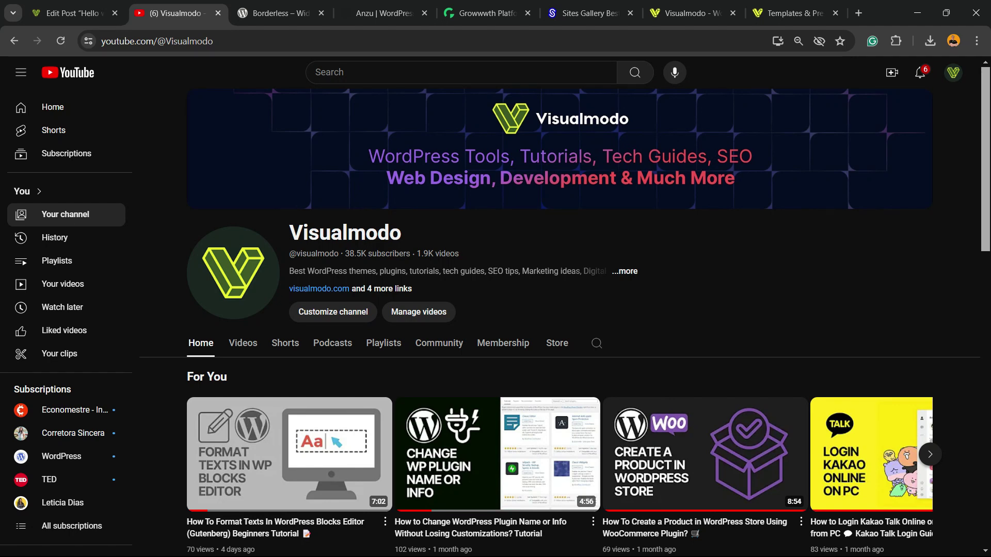
- View the Borderless plugin page and the Anzu theme page on WordPress.org
click(274, 13)
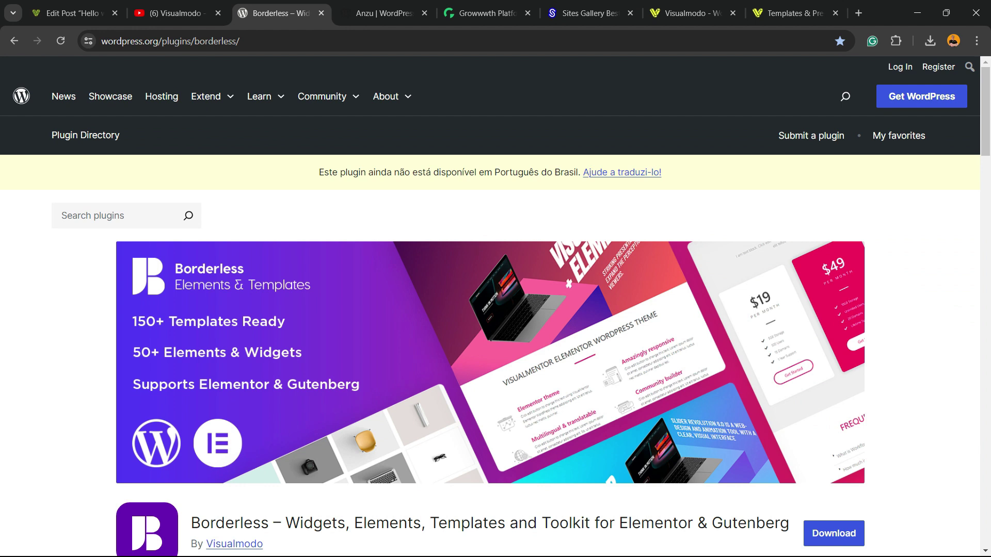
scroll(496, 310, down, 3)
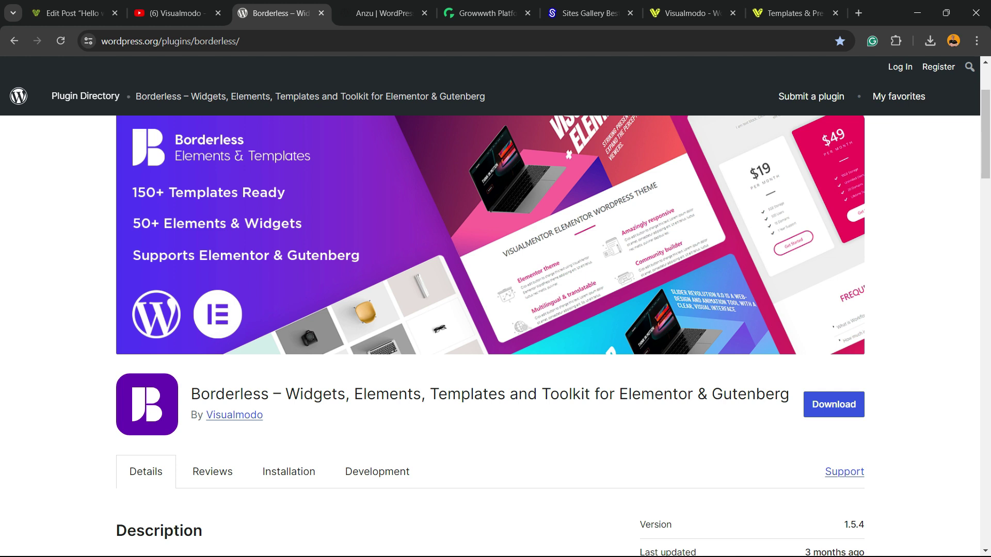
scroll(496, 310, up, 4)
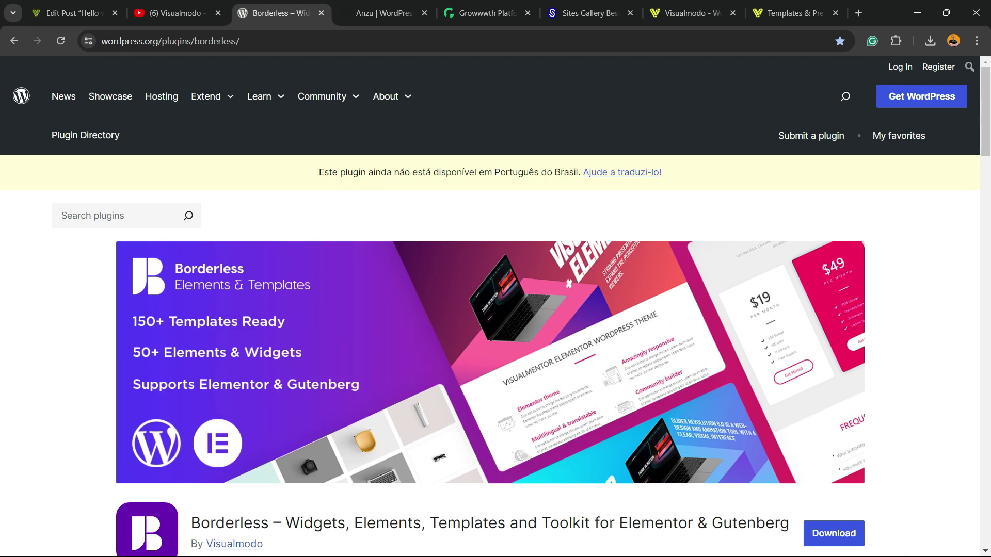
scroll(496, 310, down, 4)
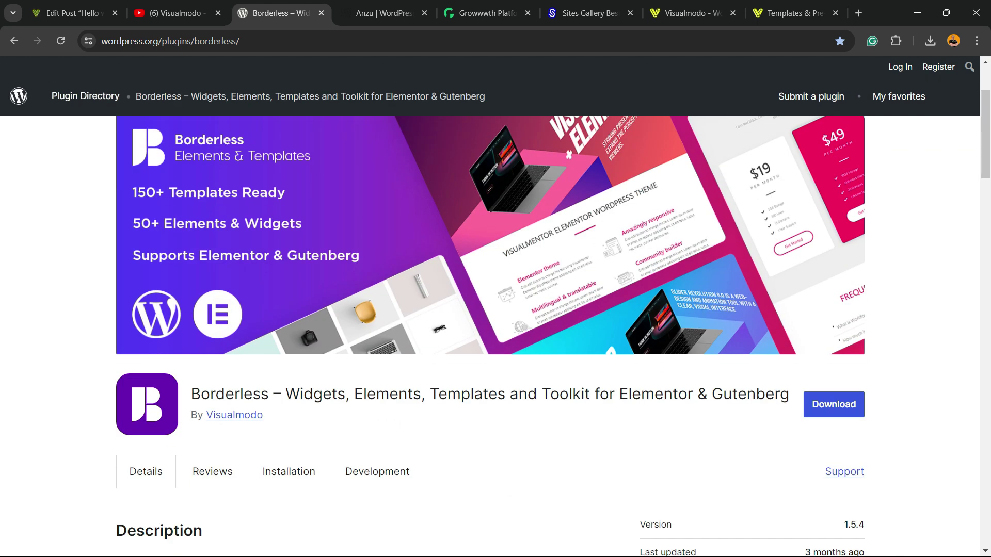
click(385, 13)
scroll(495, 335, up, 15)
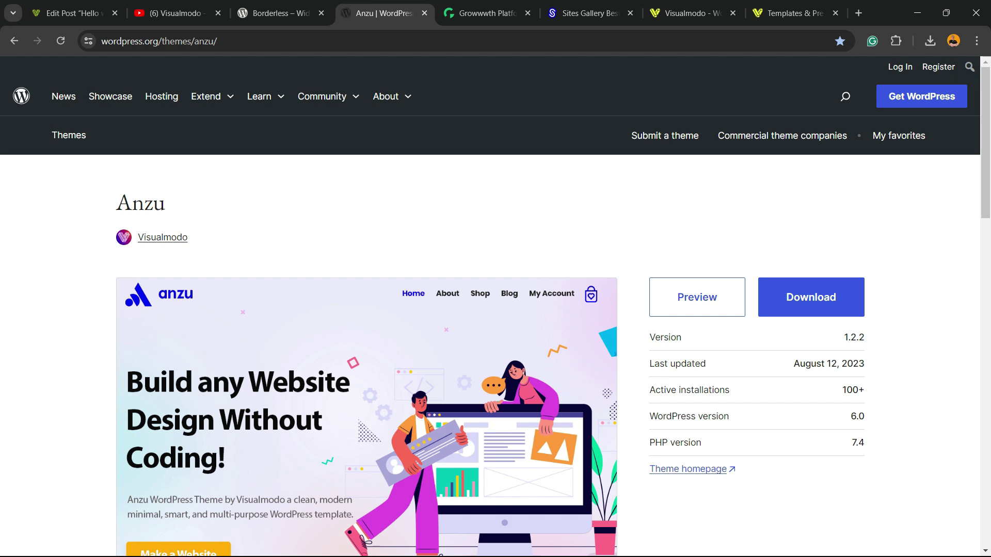
- Browse the website listings on growwwth.net and switch to the Sites Gallery homepage
click(486, 13)
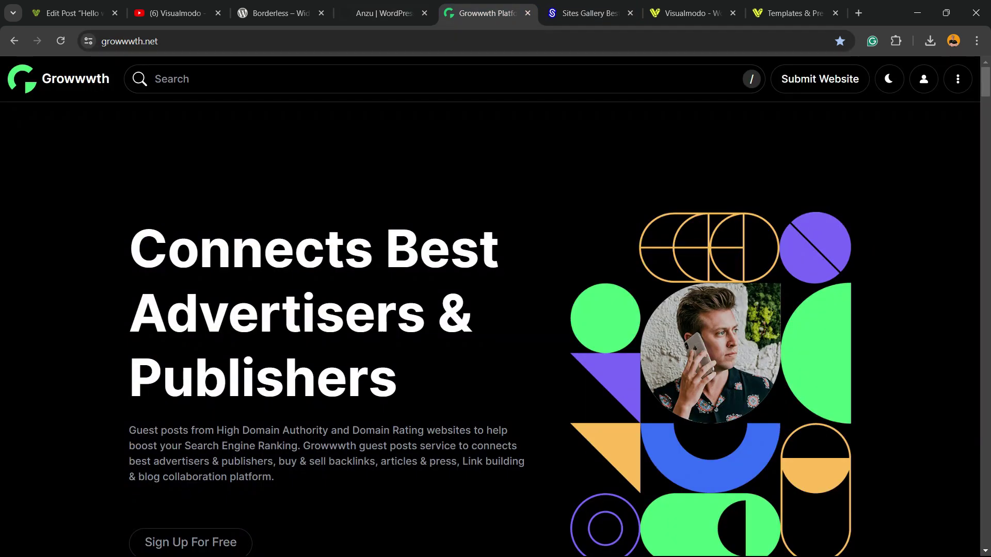
scroll(495, 331, down, 12)
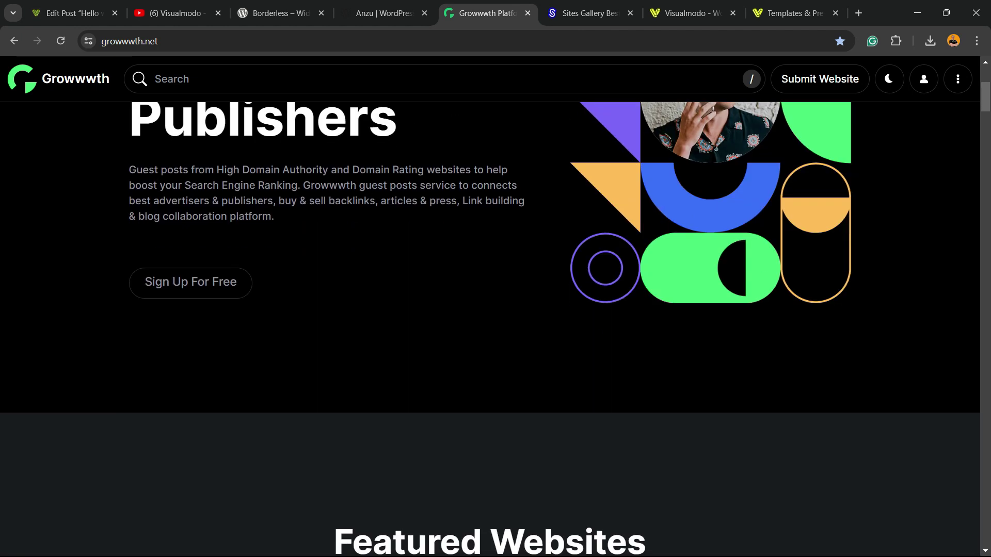
scroll(496, 331, down, 15)
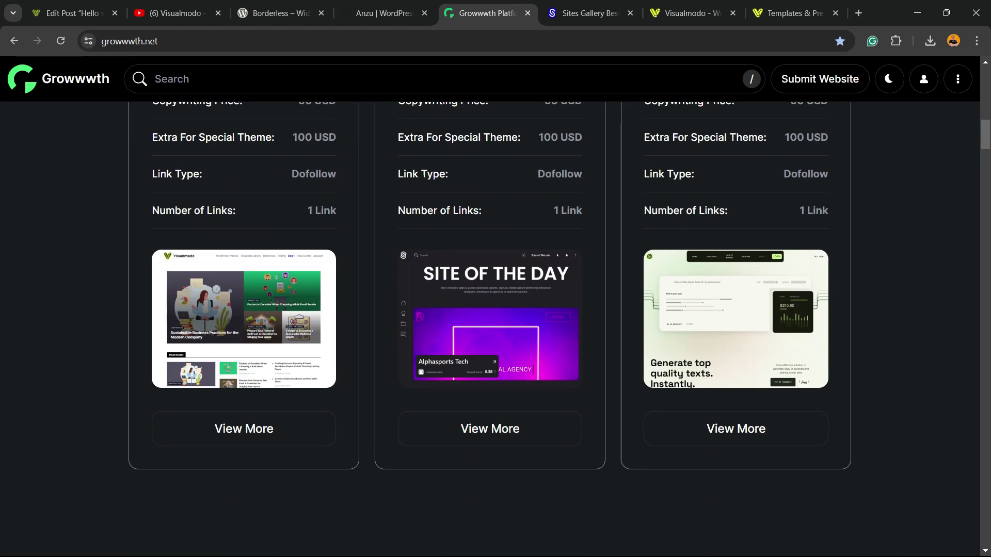
scroll(496, 330, down, 3)
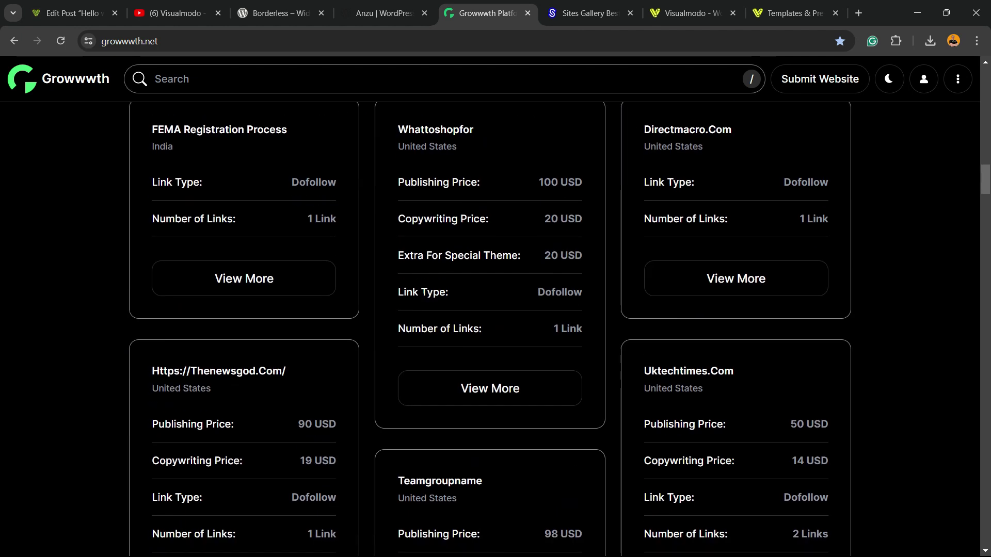
double_click(148, 41)
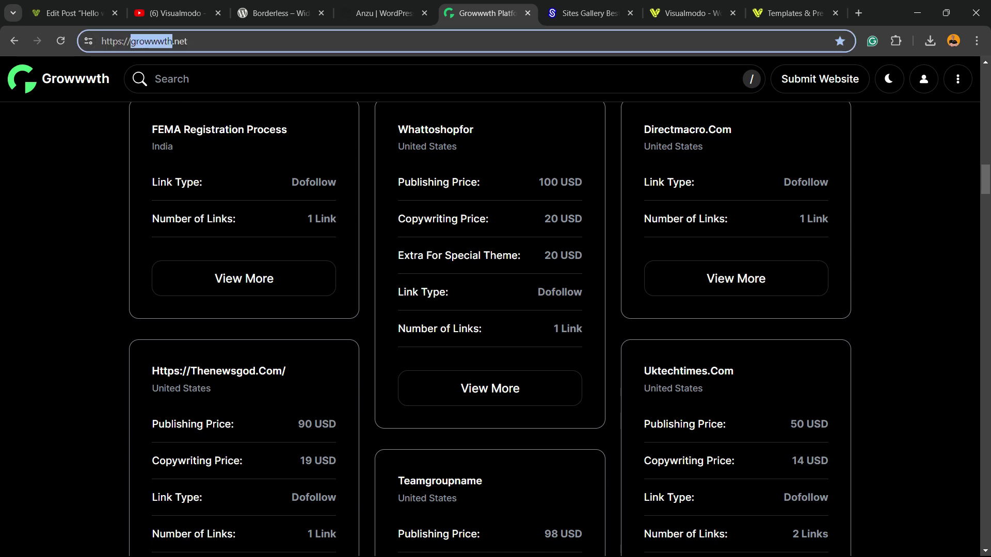
scroll(554, 330, down, 10)
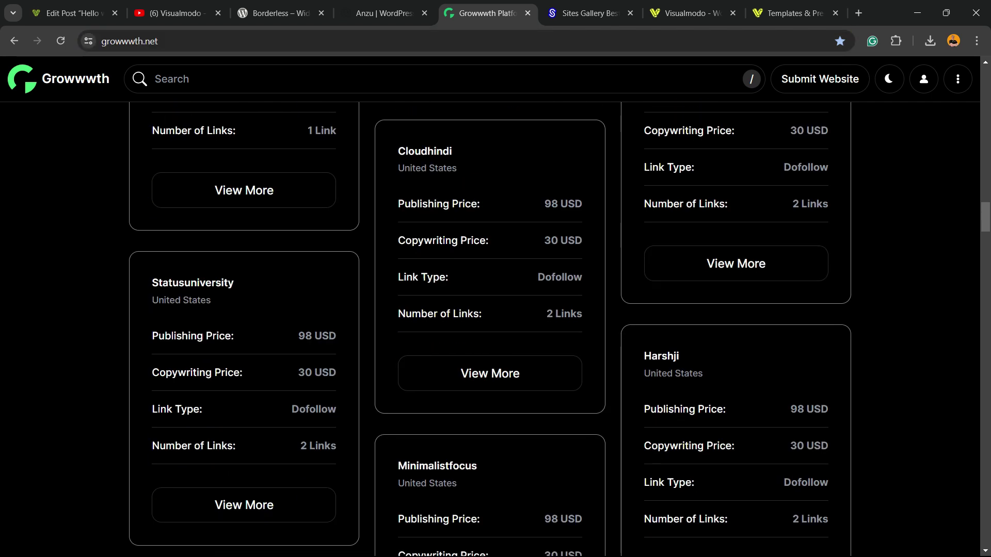
scroll(496, 331, down, 15)
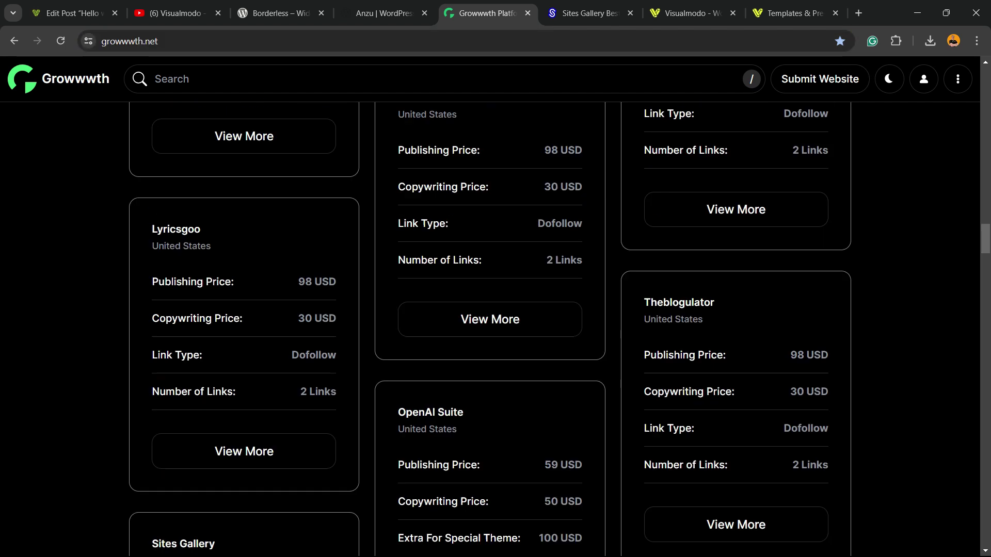
click(589, 13)
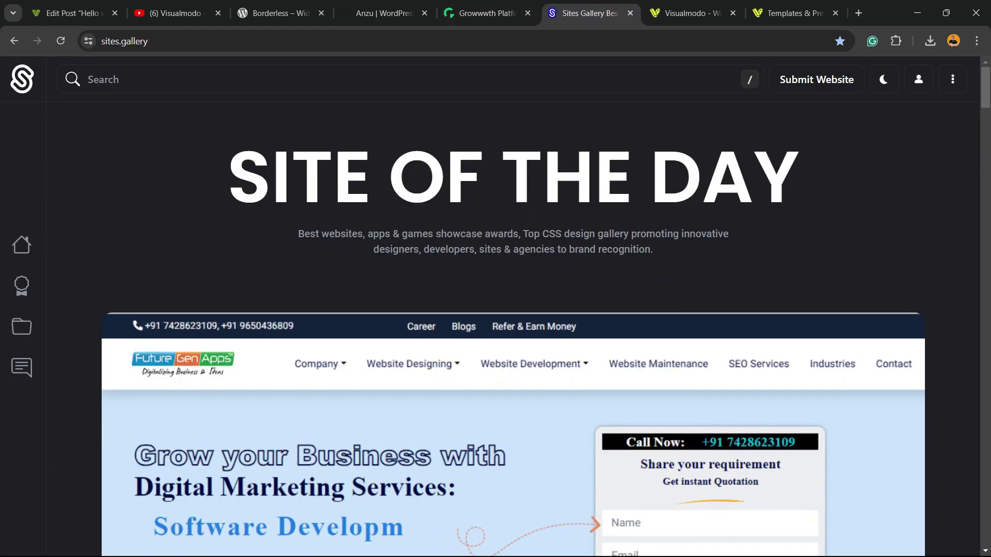
- Look through the site of the day and the submitted websites on the Sites Gallery homepage
scroll(496, 330, down, 7)
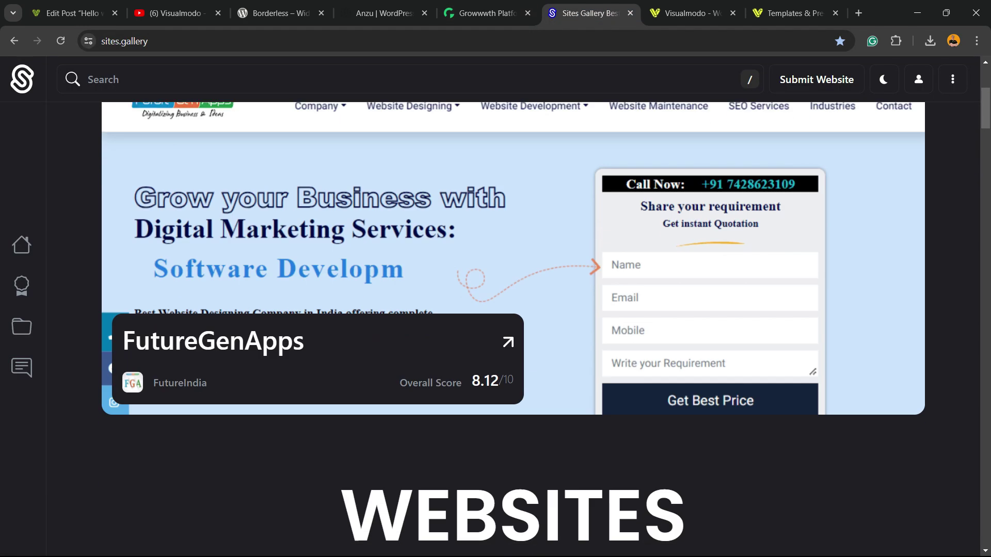
scroll(237, 258, down, 15)
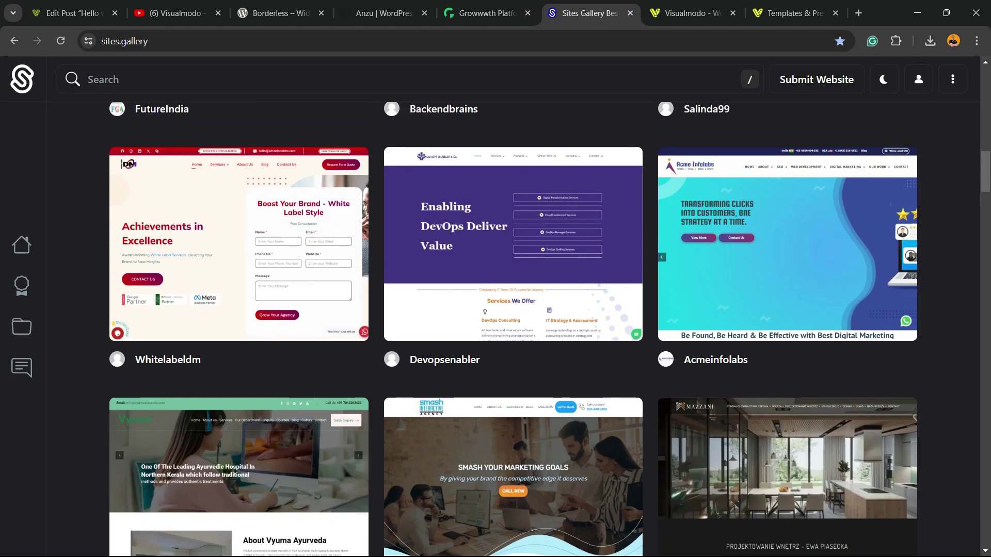
scroll(238, 181, down, 3)
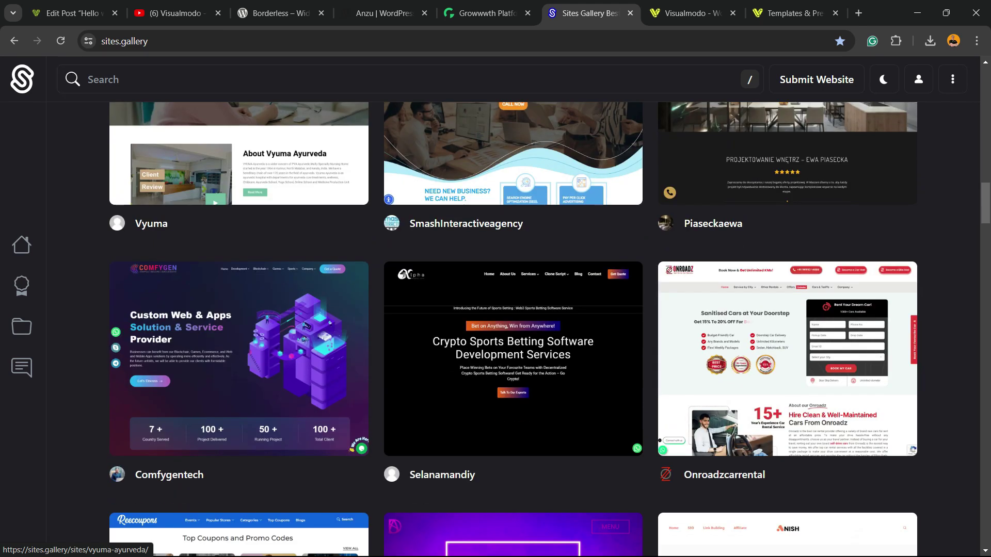
scroll(237, 206, down, 8)
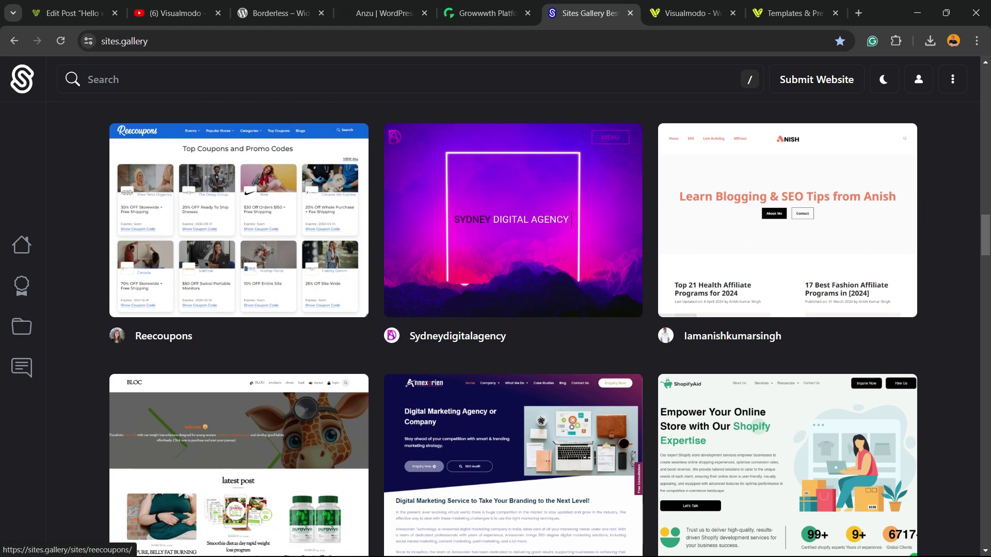
scroll(237, 155, down, 17)
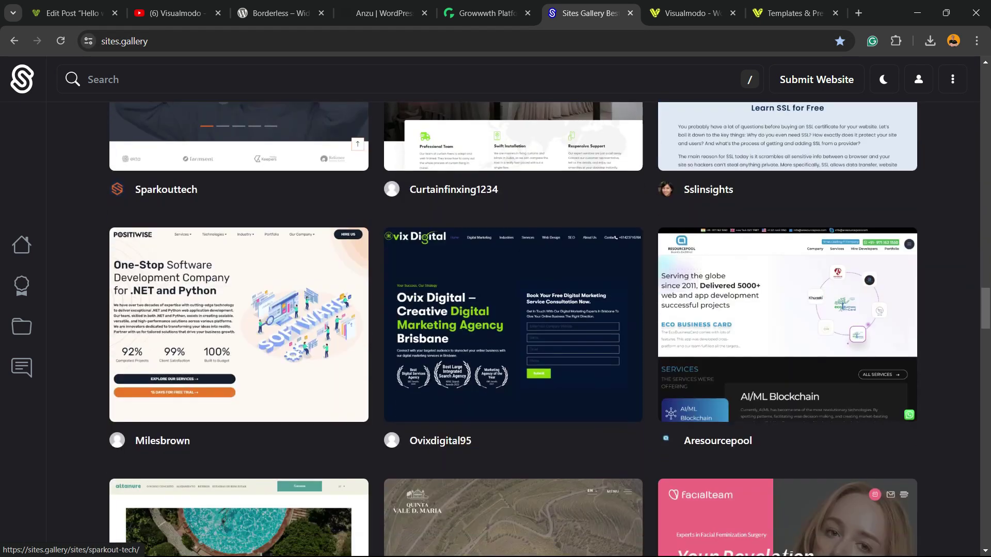
scroll(237, 206, down, 8)
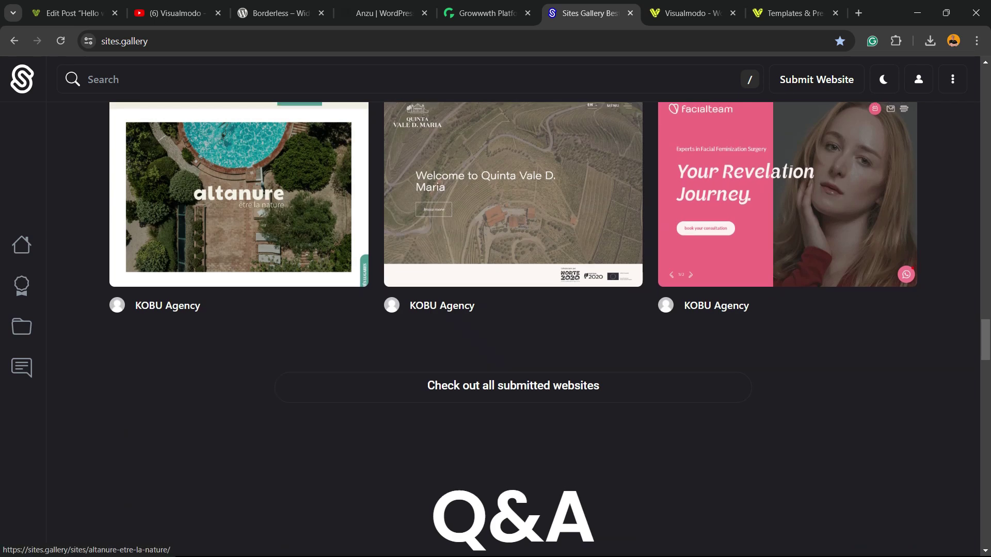
scroll(238, 207, up, 15)
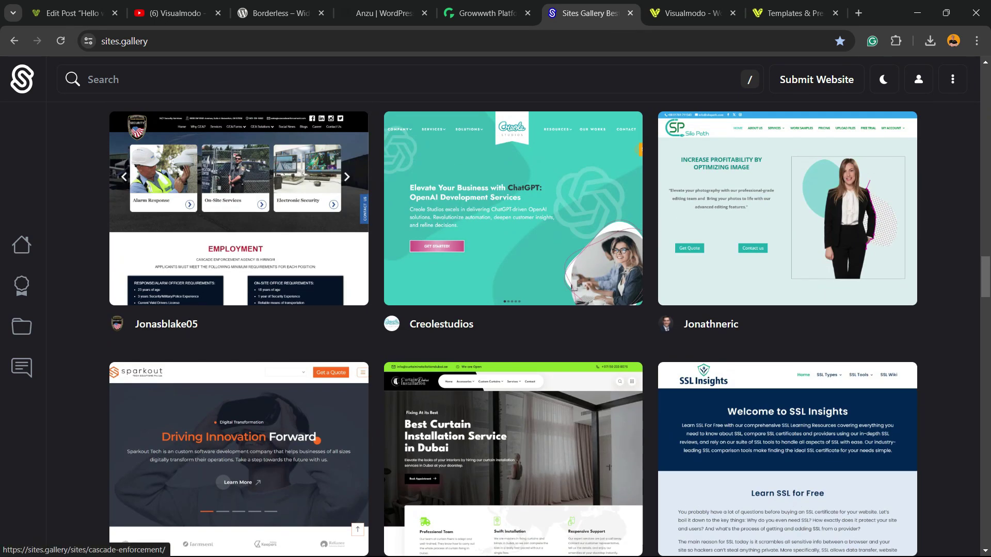
- Switch to the Visualmodo homepage and browse its WordPress themes down to the 50-theme offer
click(686, 13)
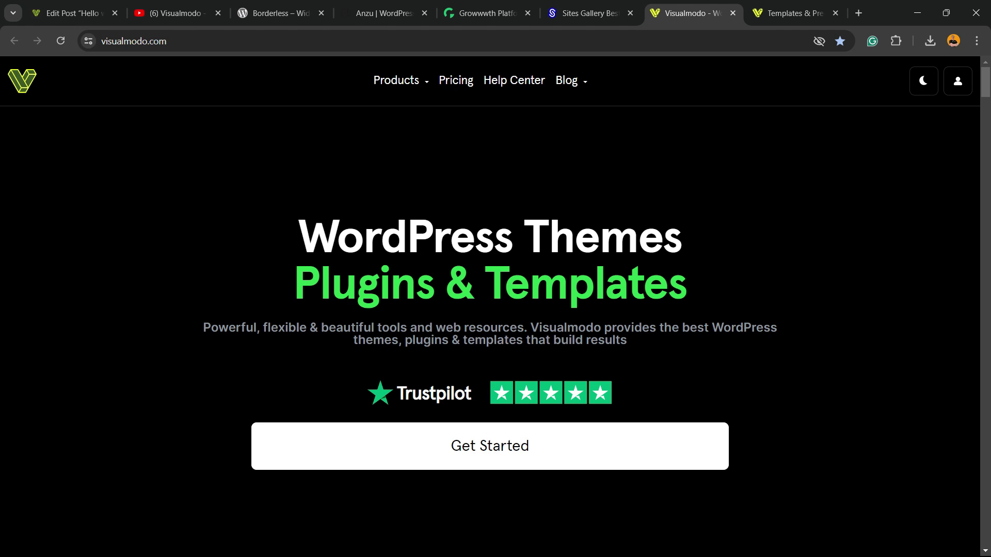
scroll(490, 309, down, 3)
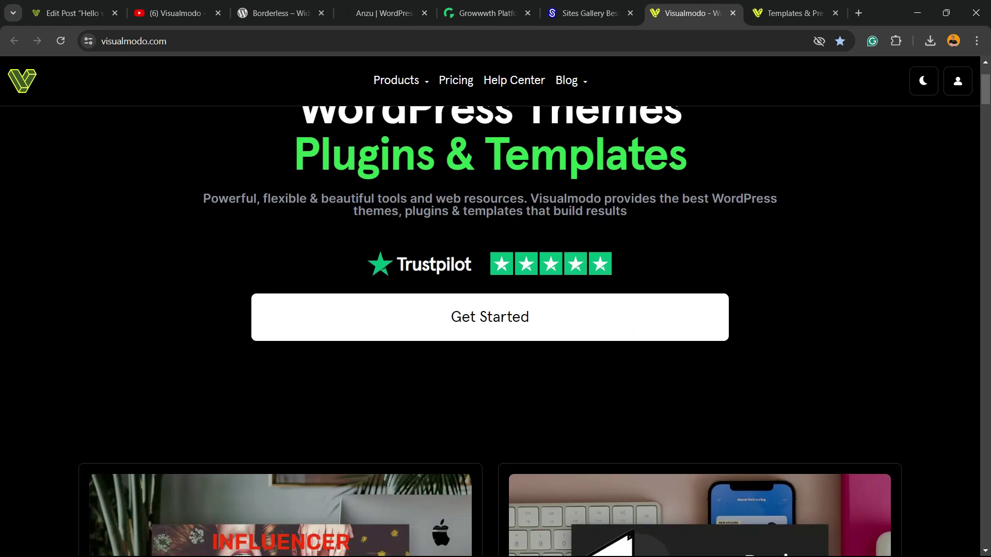
scroll(490, 331, down, 10)
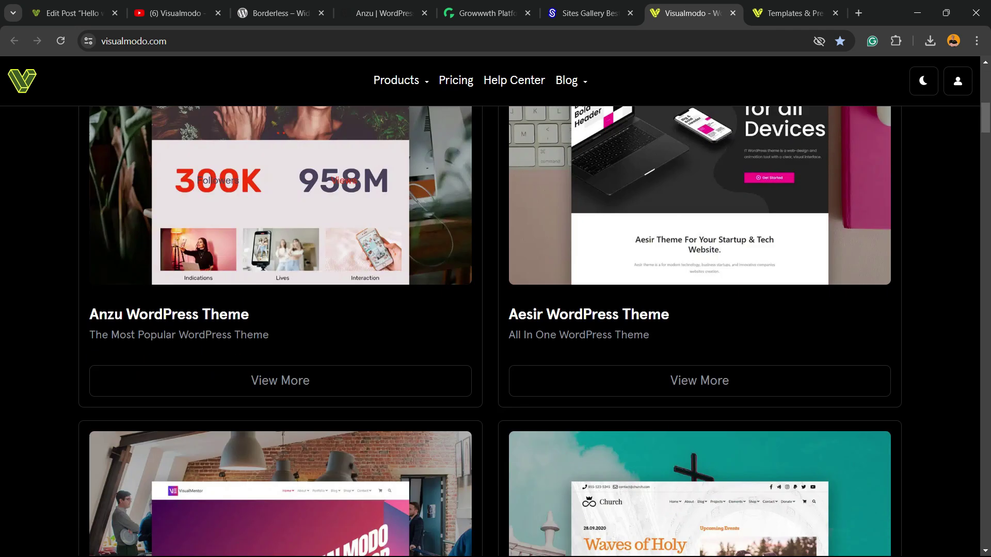
scroll(490, 330, down, 10)
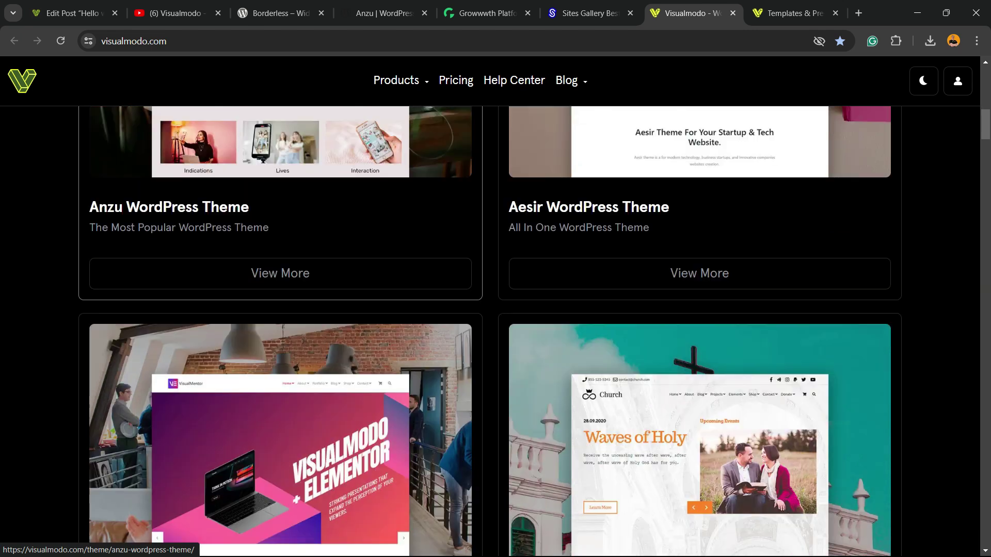
scroll(490, 330, down, 12)
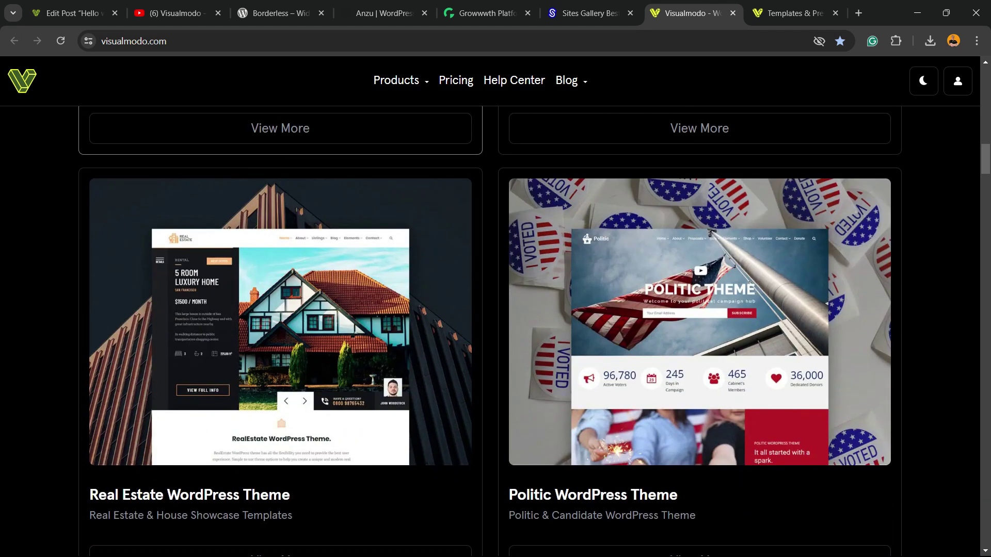
scroll(490, 331, down, 10)
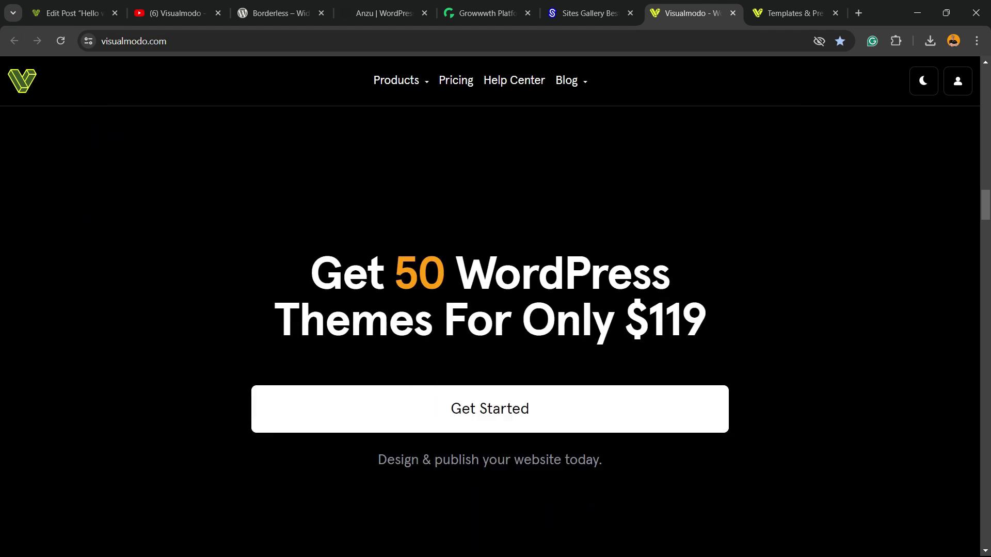
- Switch to the Visualmodo WordPress Templates Library and browse its ready-made website templates
key(ctrl+Tab)
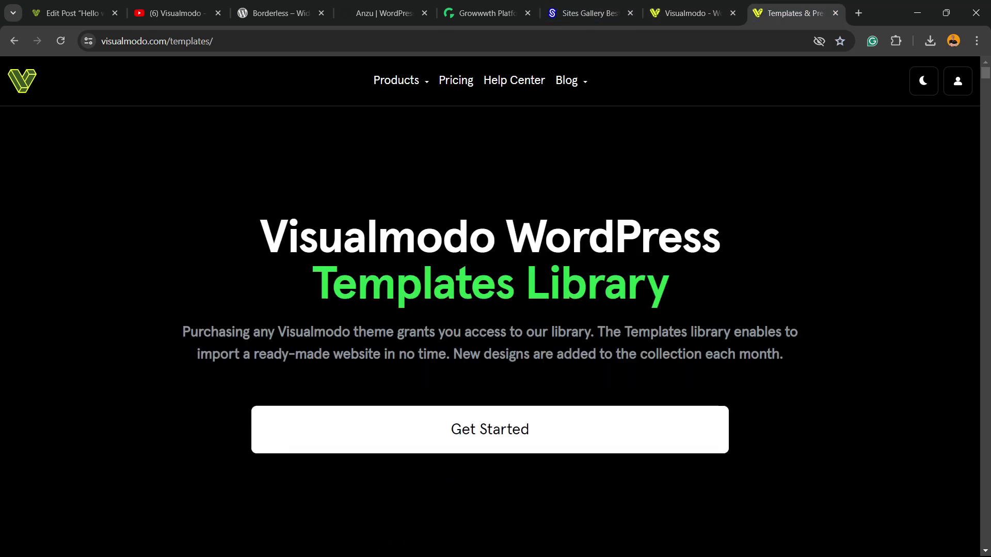
scroll(490, 258, down, 10)
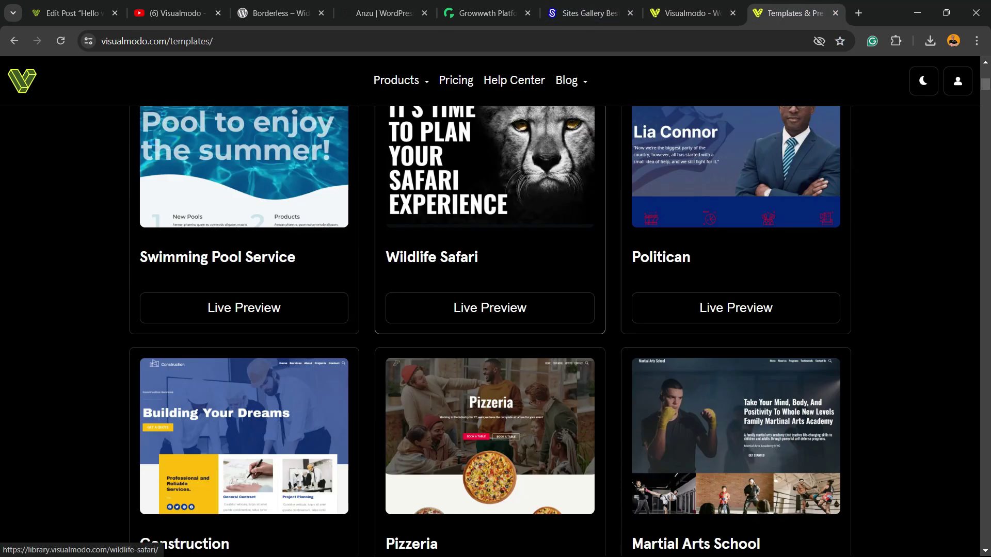
scroll(491, 330, down, 10)
scroll(490, 330, down, 8)
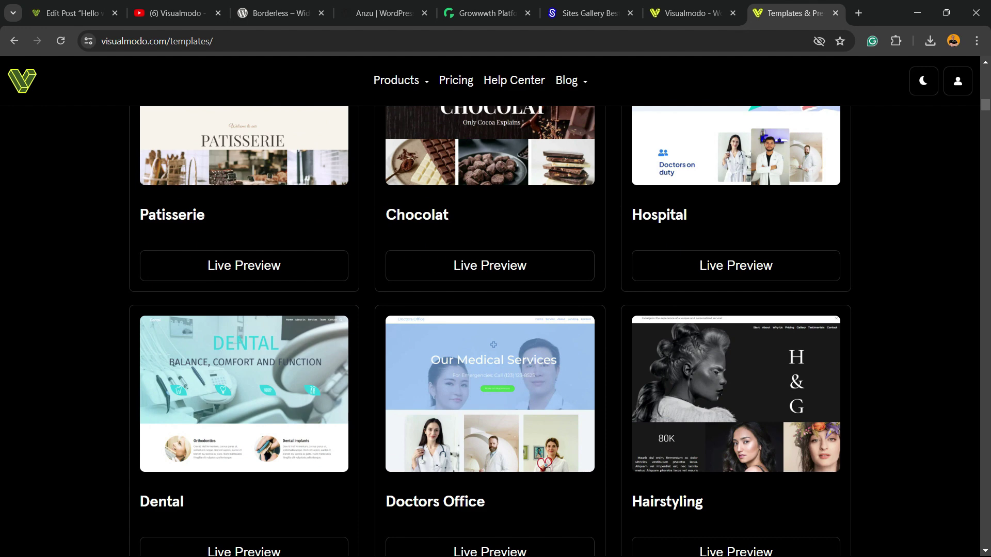
scroll(490, 330, down, 5)
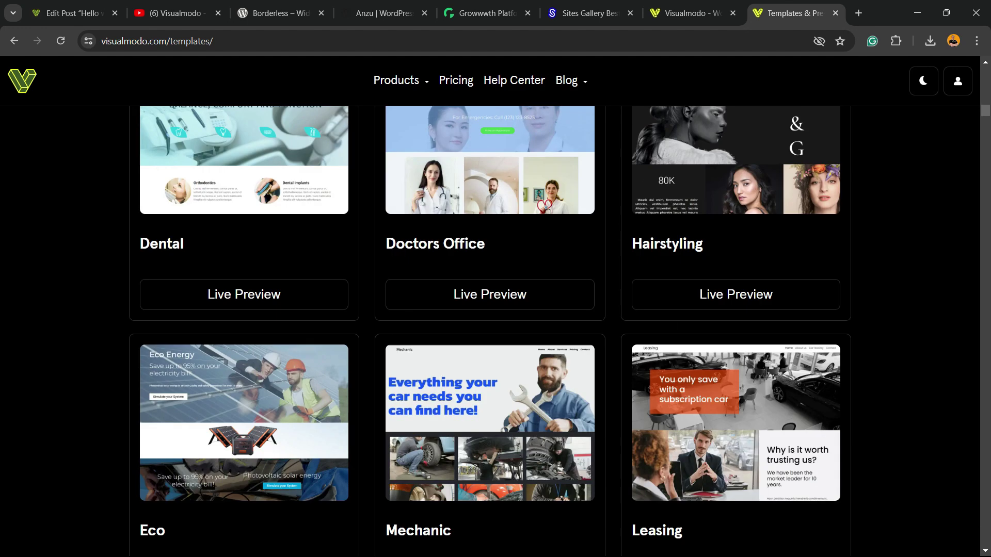
scroll(490, 330, down, 12)
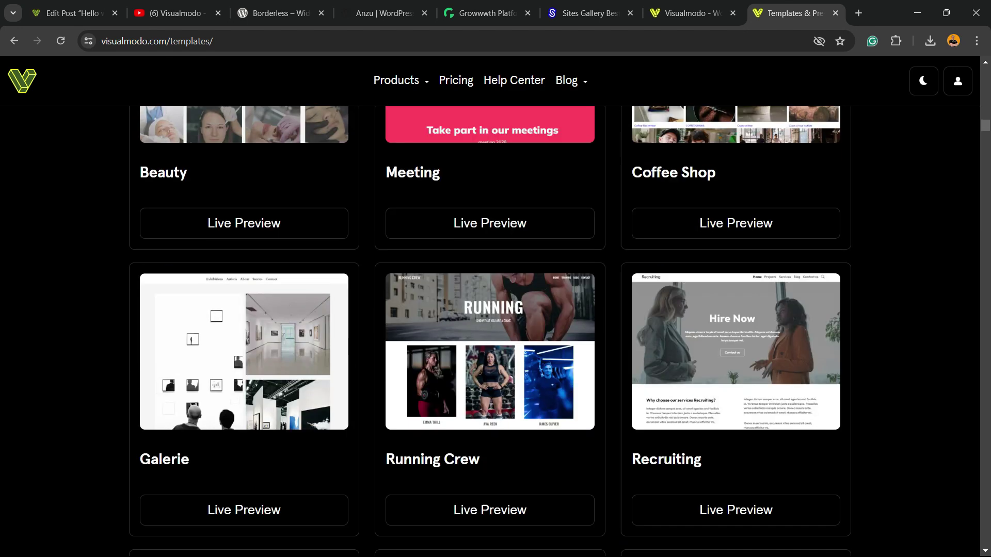
scroll(491, 330, down, 15)
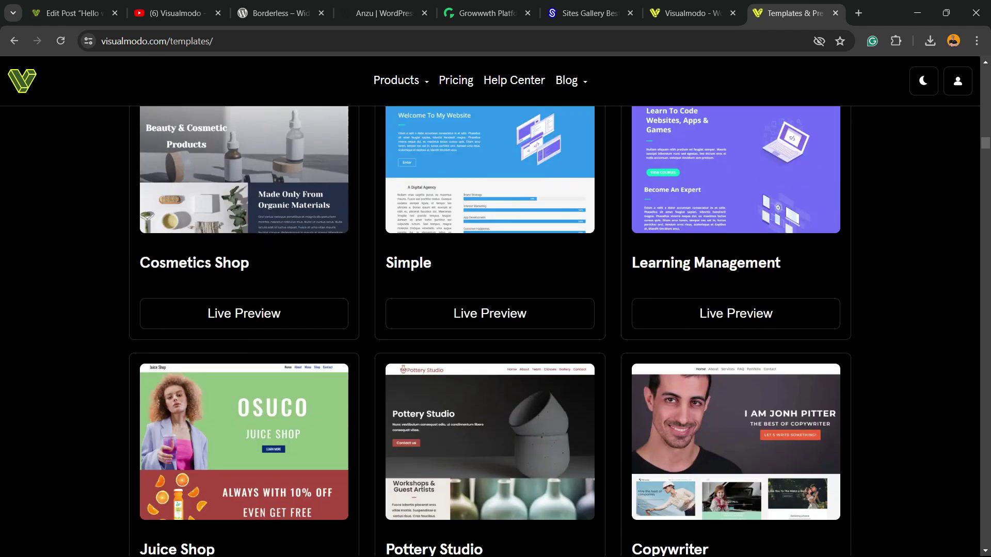
scroll(490, 330, down, 3)
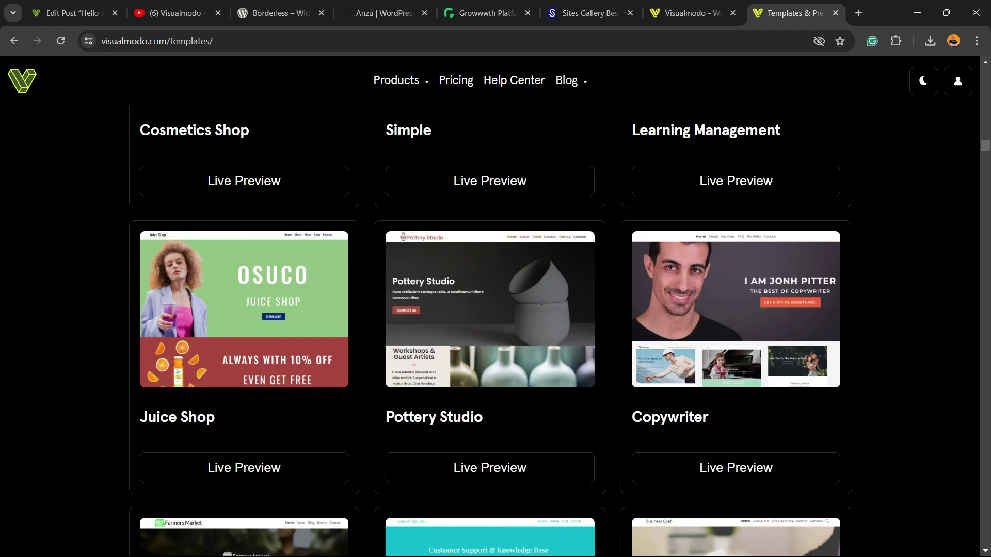
scroll(490, 331, down, 3)
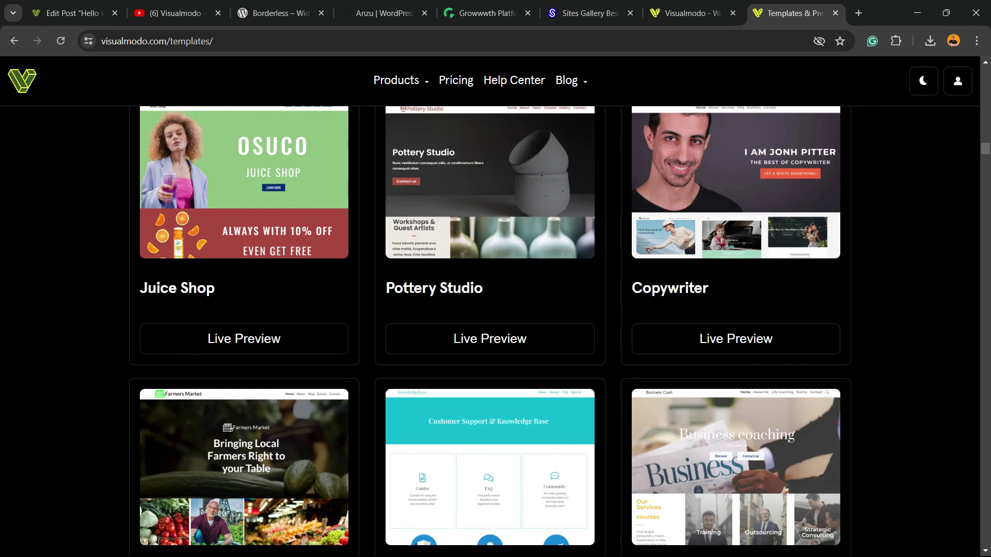